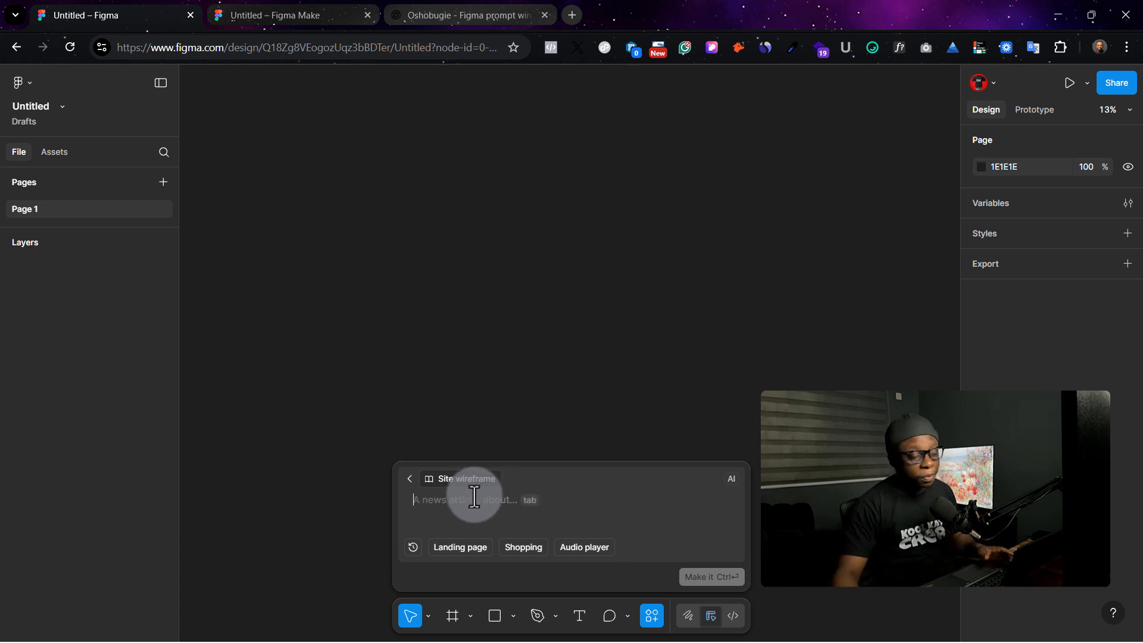
# - Select the Site wireframe library and generate a wireframe from the prompt 'wireframe for a marketing landing page, with all the required section'
pyautogui.click(470, 479)
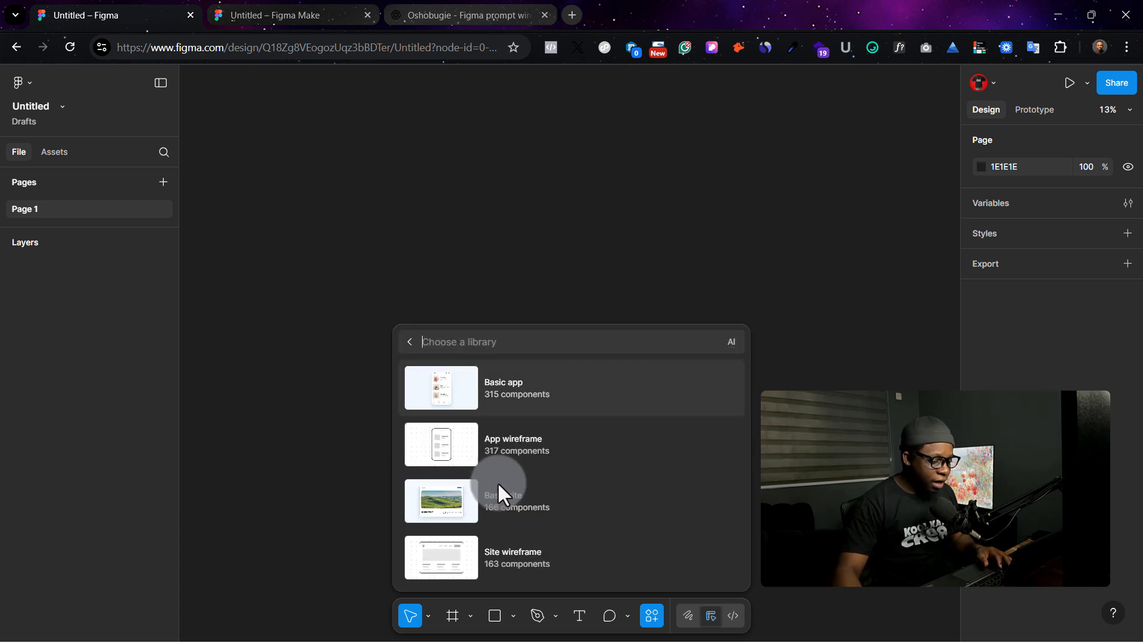
pyautogui.click(411, 342)
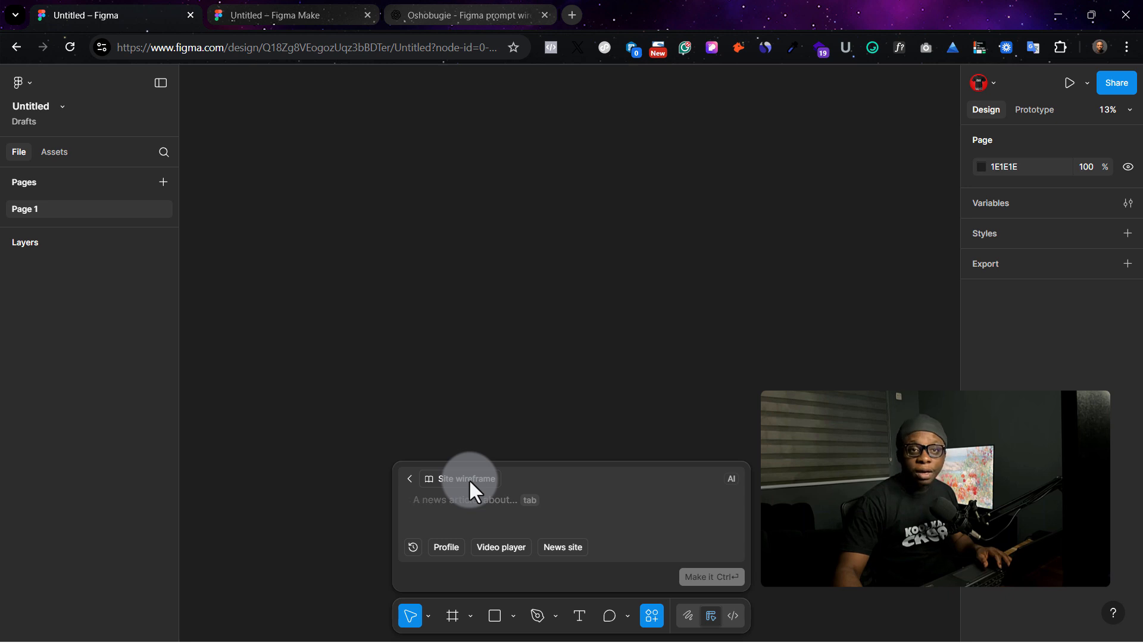
pyautogui.click(469, 478)
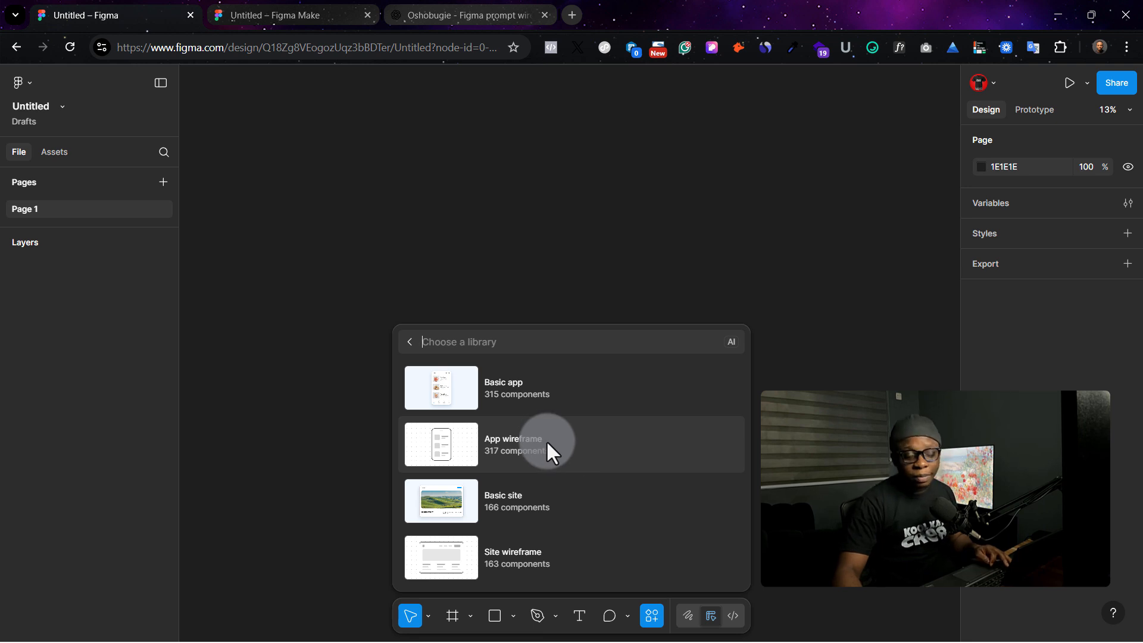
pyautogui.click(533, 548)
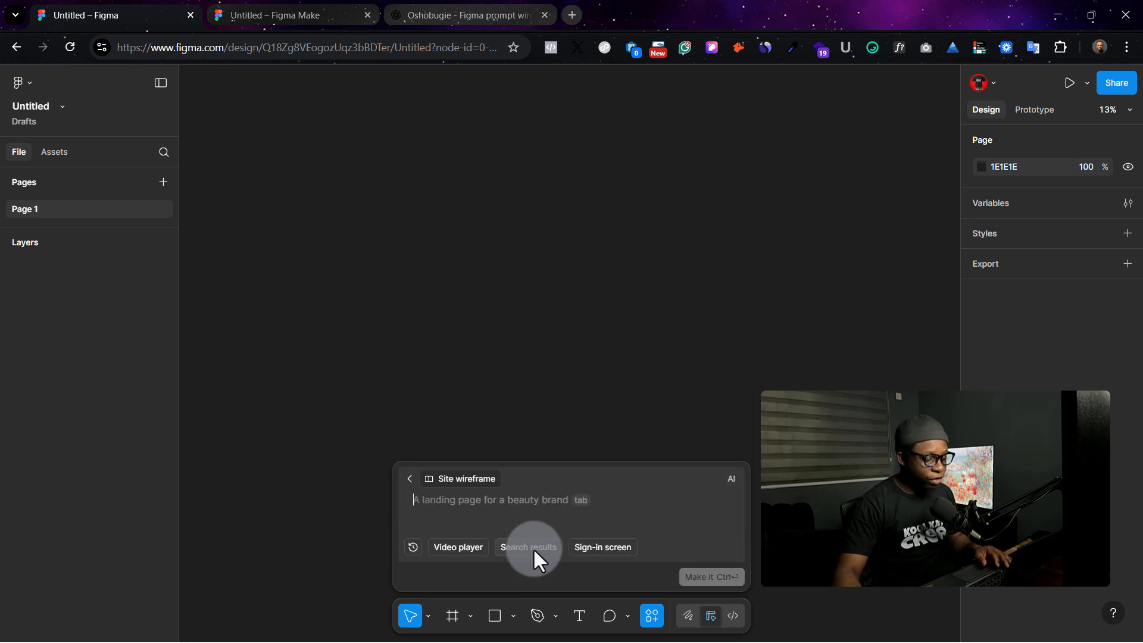
pyautogui.write('wireframe for a marketing landing page, with all the required section')
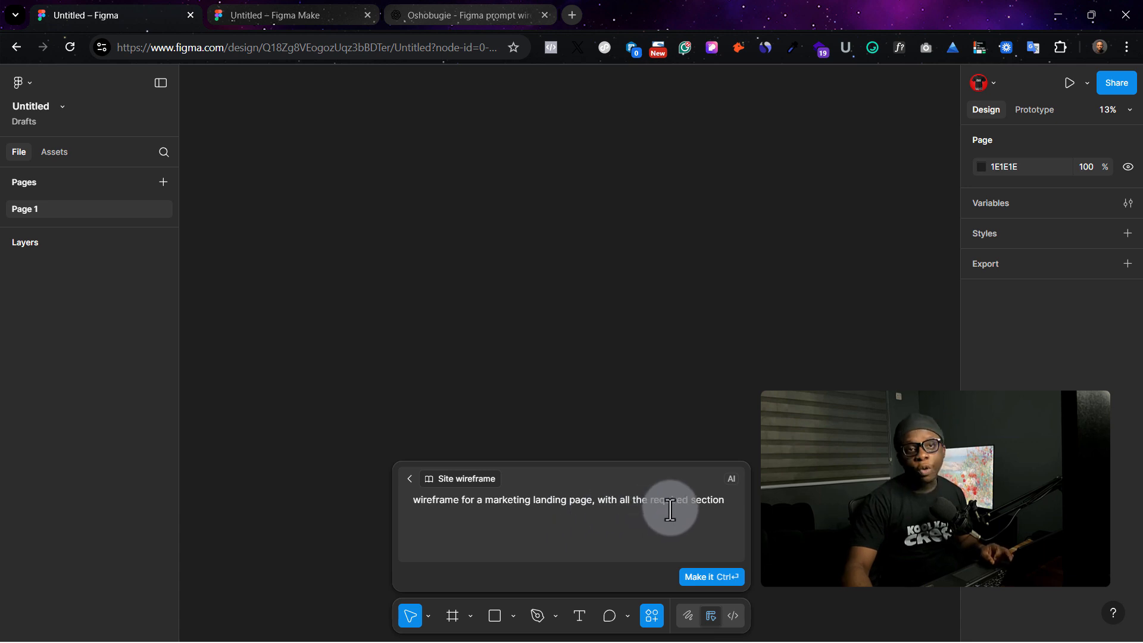
pyautogui.click(692, 573)
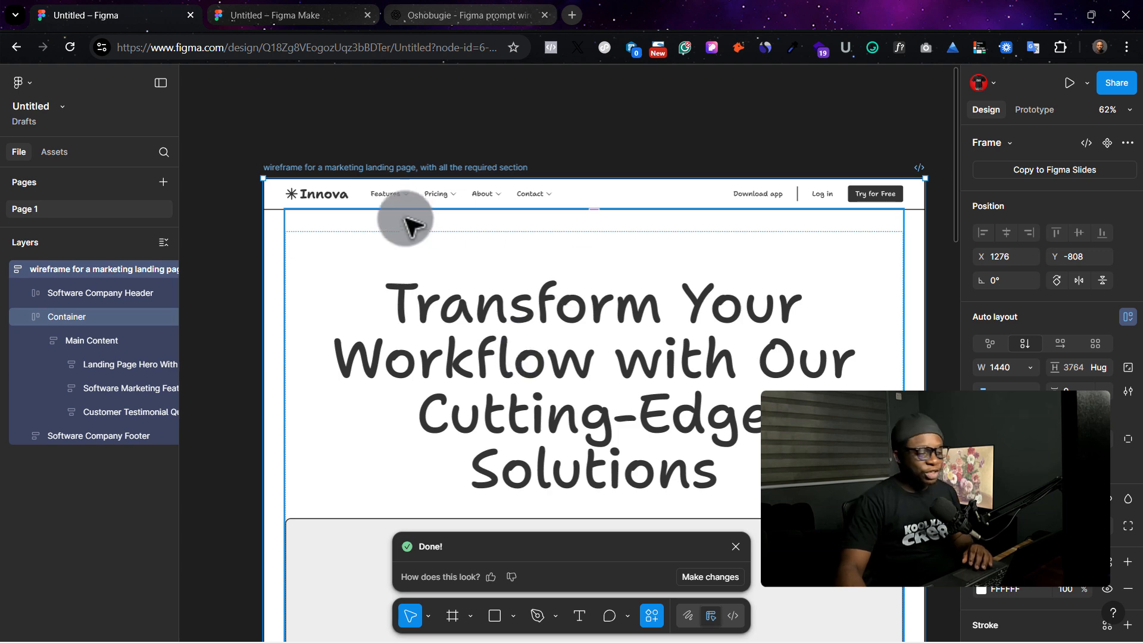
# - Scroll through the generated wireframe to review its sections
pyautogui.scroll(-6, 477, 243)
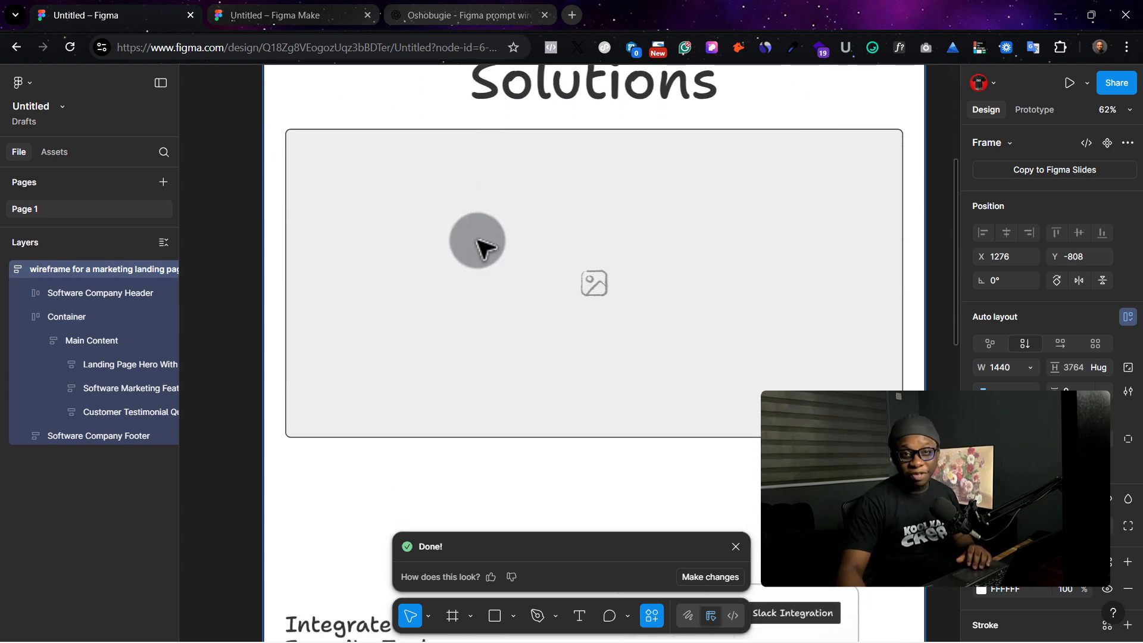
pyautogui.scroll(-5, 480, 242)
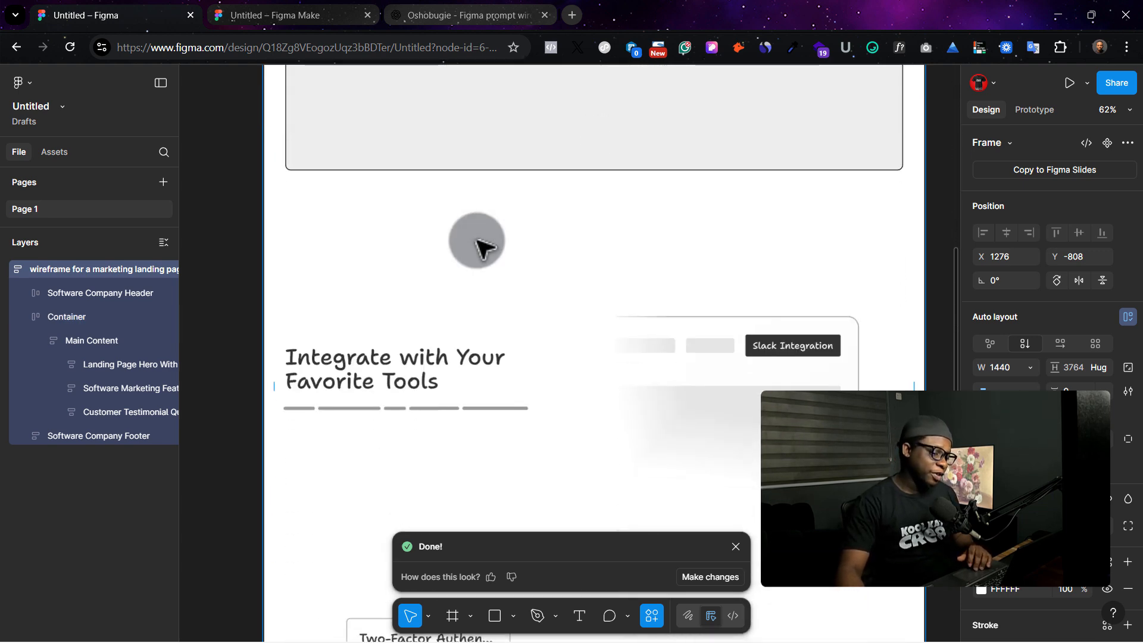
pyautogui.scroll(-5, 480, 243)
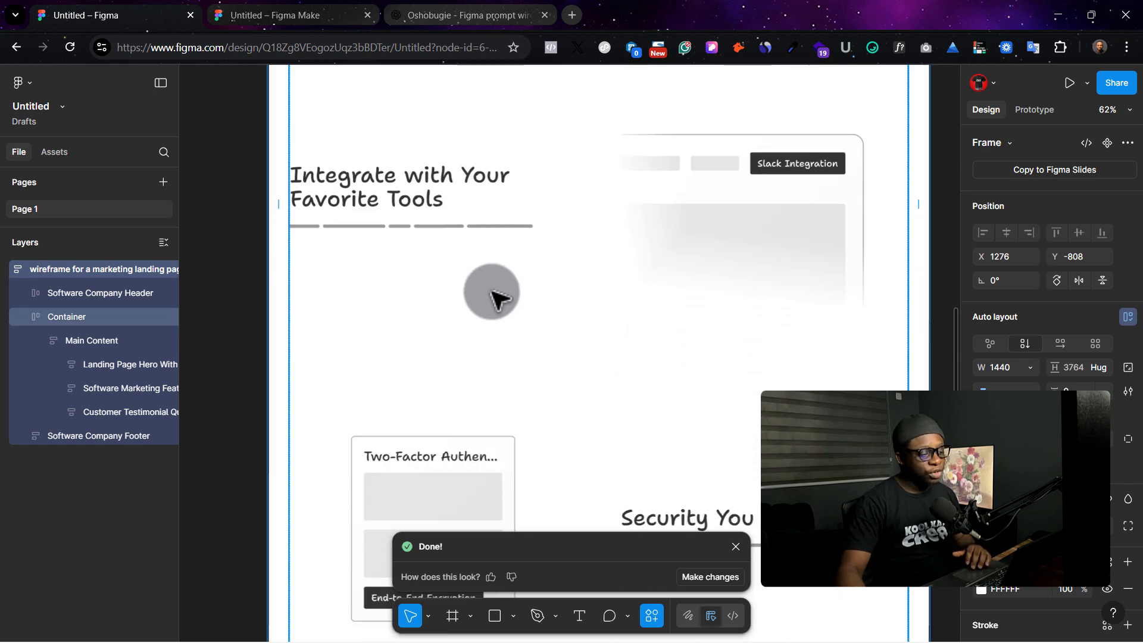
pyautogui.scroll(-1, 498, 296)
pyautogui.scroll(-10, 498, 295)
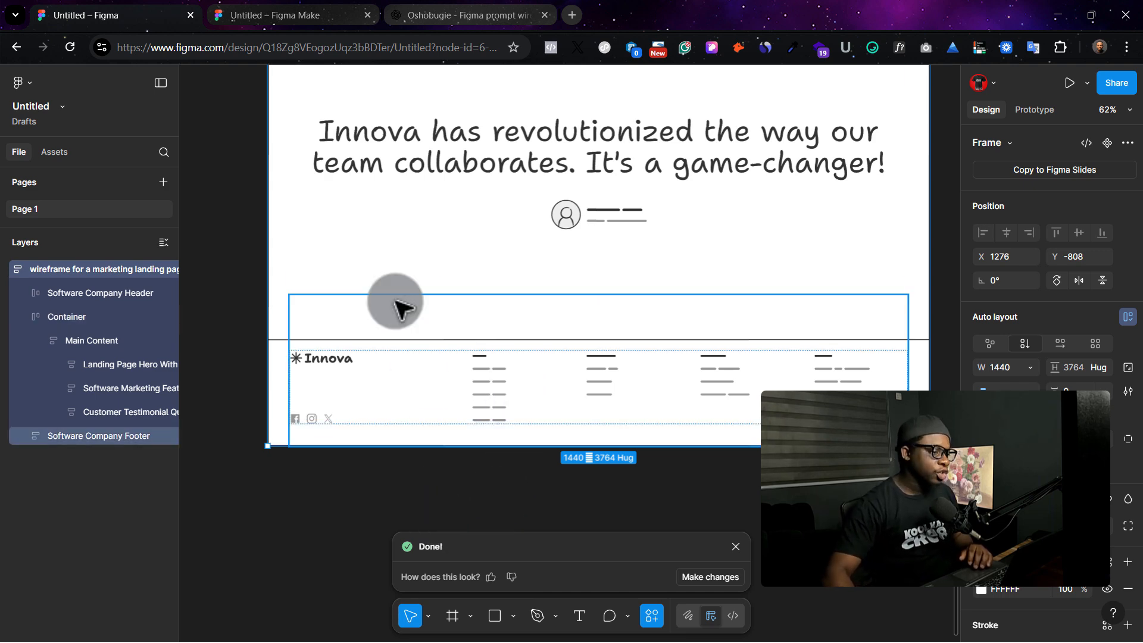
# - Switch to ChatGPT and copy the Figma Make prompt for the high-converting agency service landing page wireframe
pyautogui.click(286, 15)
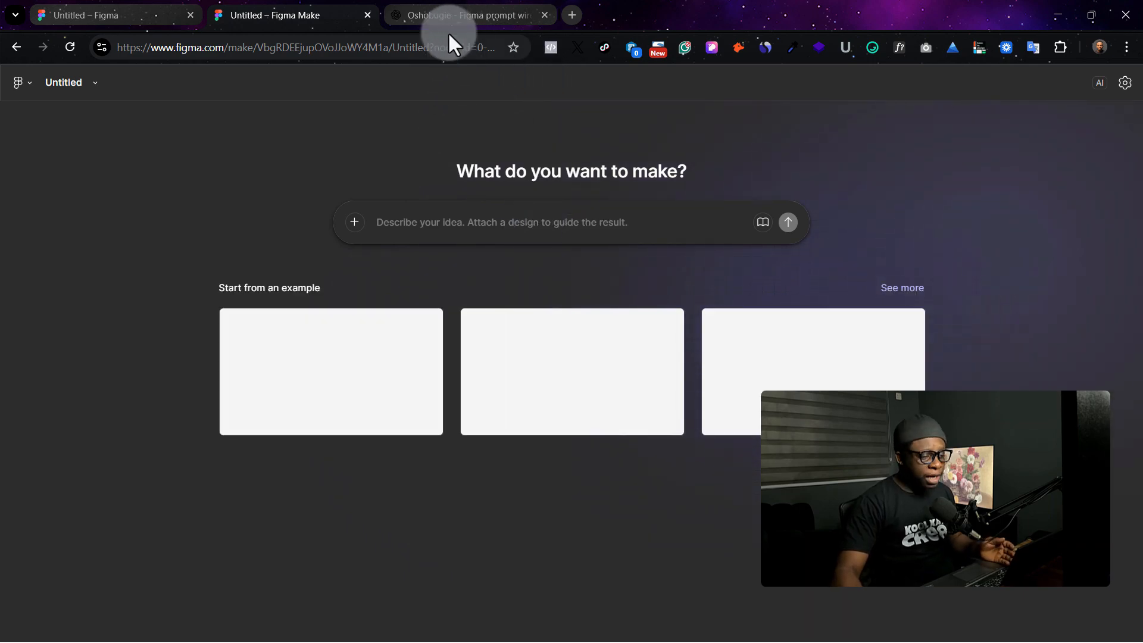
pyautogui.click(451, 17)
pyautogui.scroll(15, 526, 242)
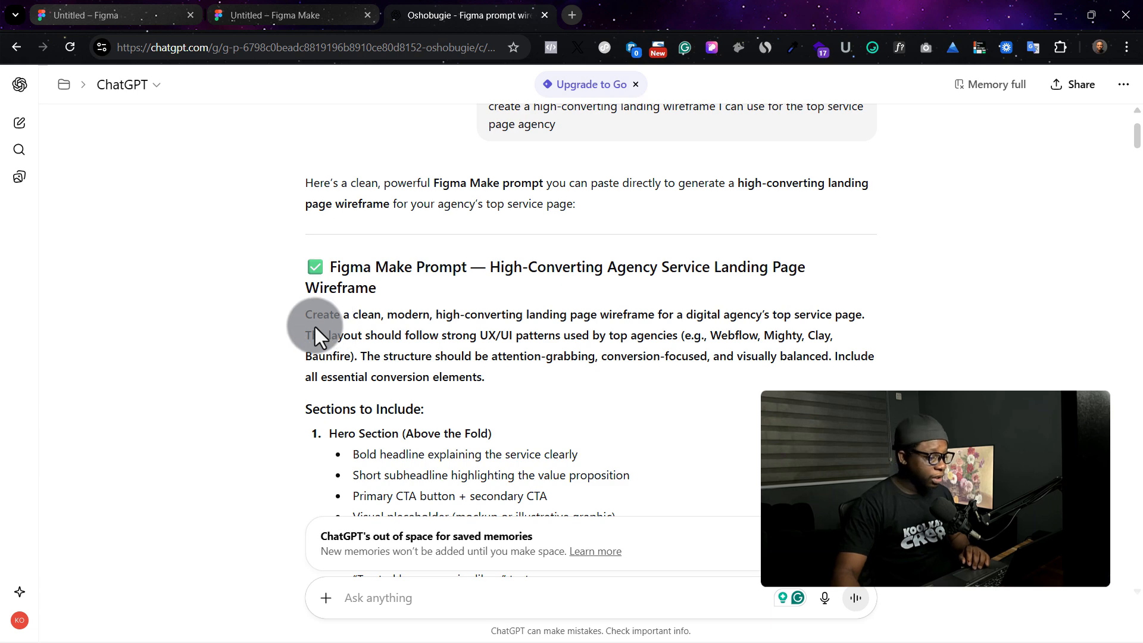
pyautogui.scroll(-1, 387, 303)
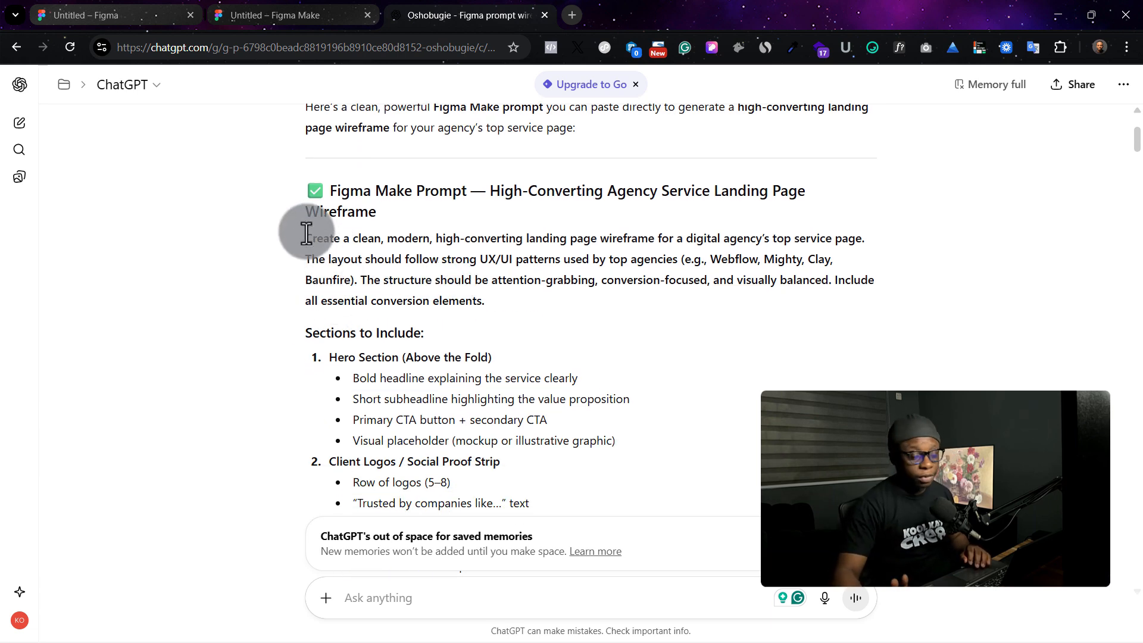
pyautogui.scroll(-1, 303, 235)
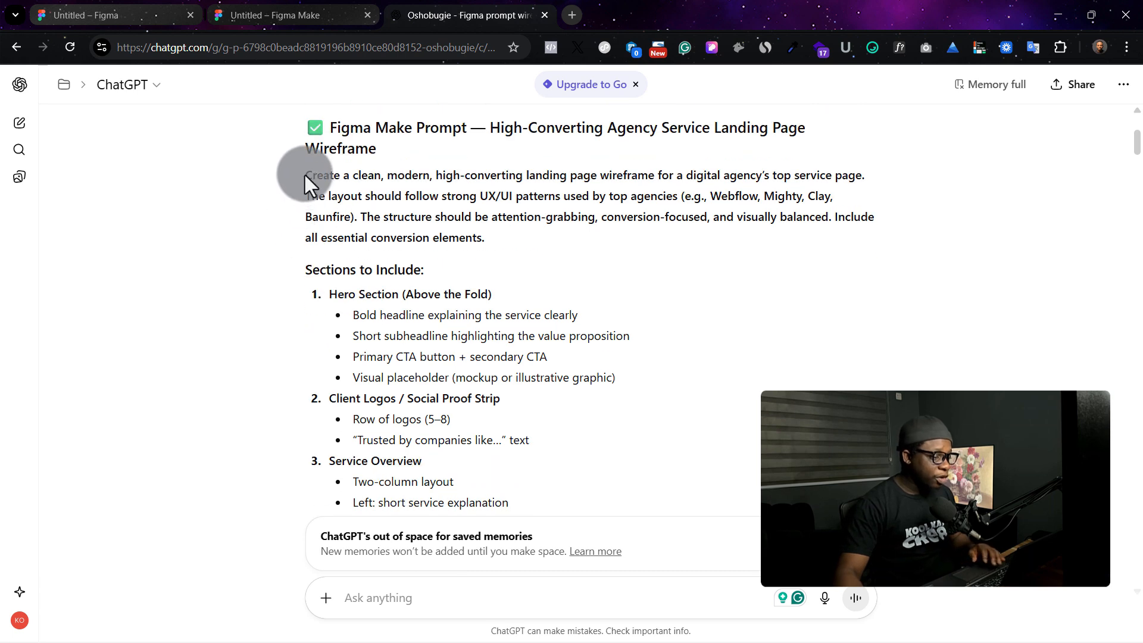
pyautogui.moveTo(305, 175); pyautogui.dragTo(526, 452)
pyautogui.hotkey('ctrl', 'shift', 'Tab')
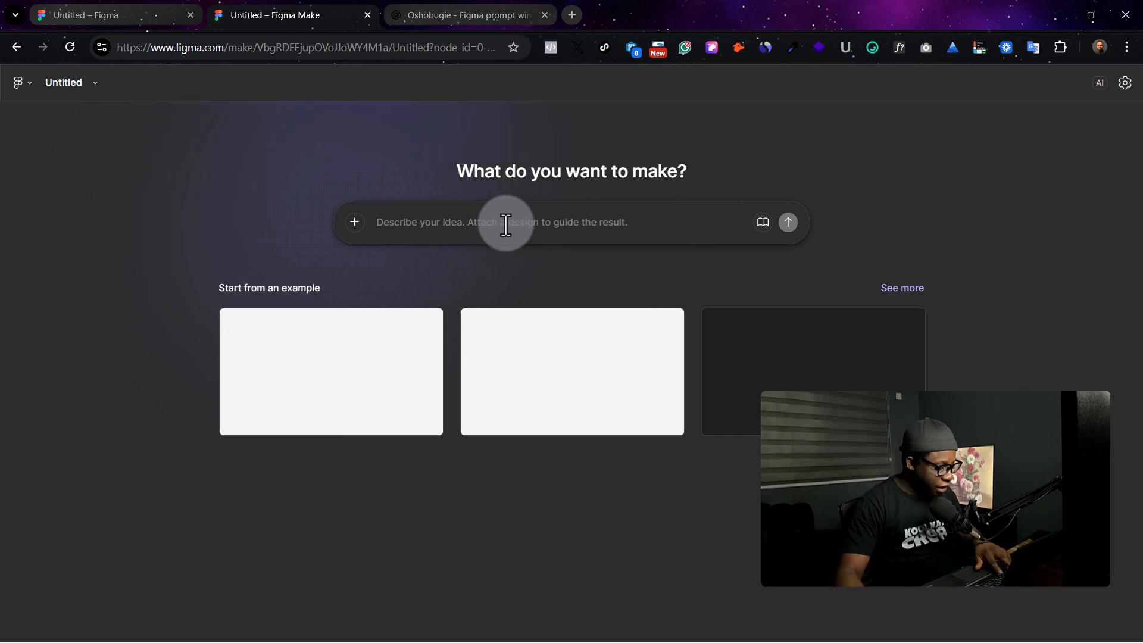
# - Paste the copied prompt into Figma Make and submit it
pyautogui.click(506, 225)
pyautogui.hotkey('ctrl', 'v')
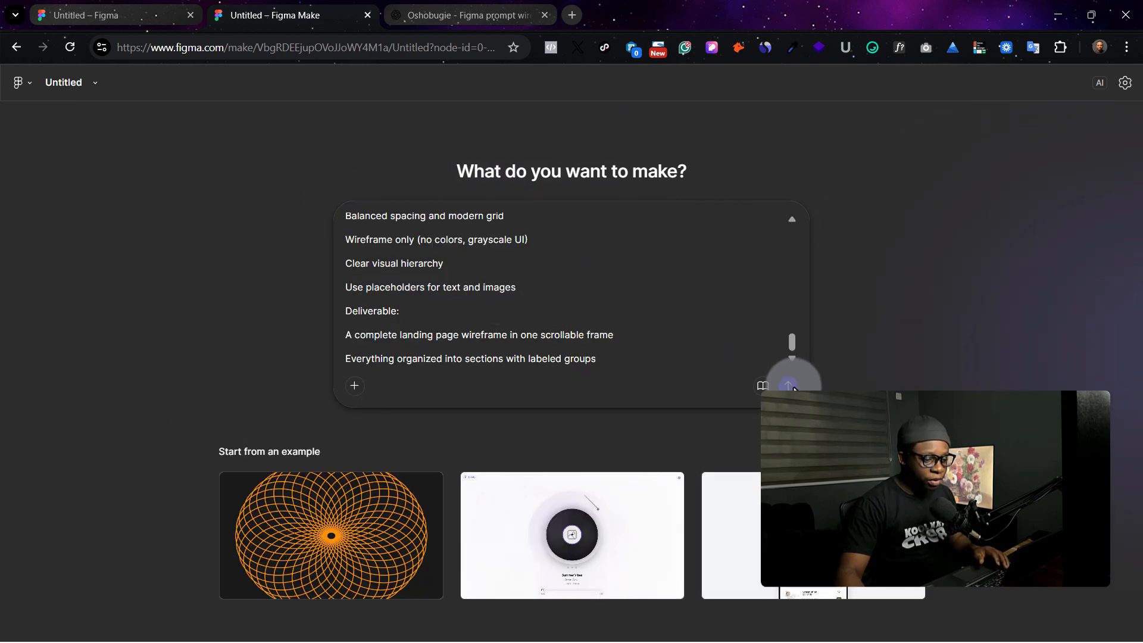
pyautogui.click(791, 386)
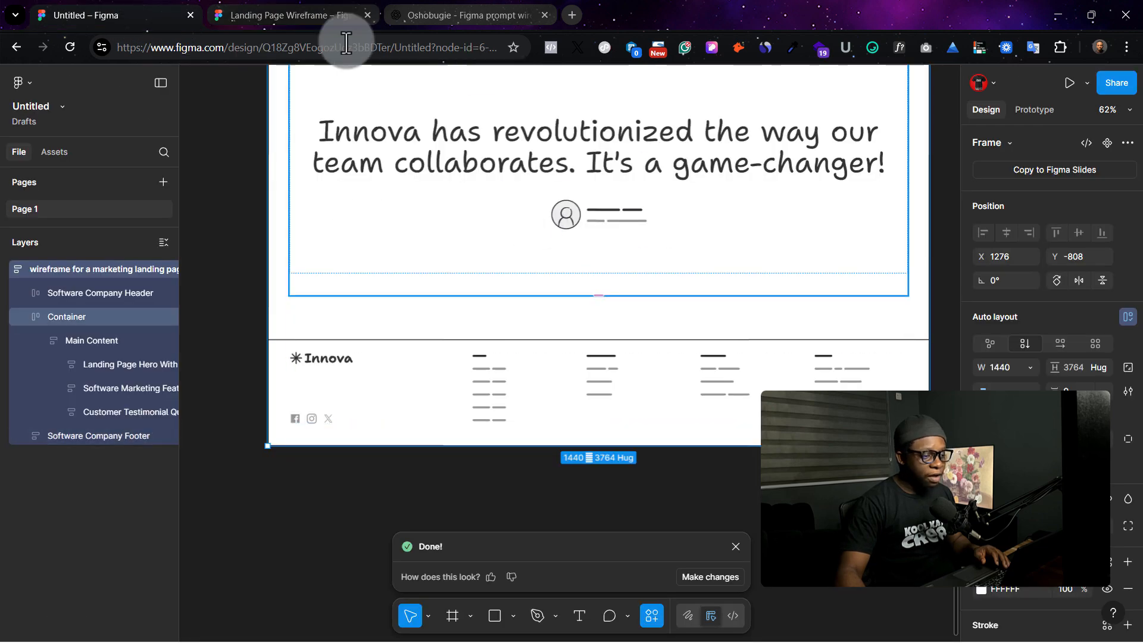
# - Scroll through the generated landing page preview to review all its sections
pyautogui.click(333, 16)
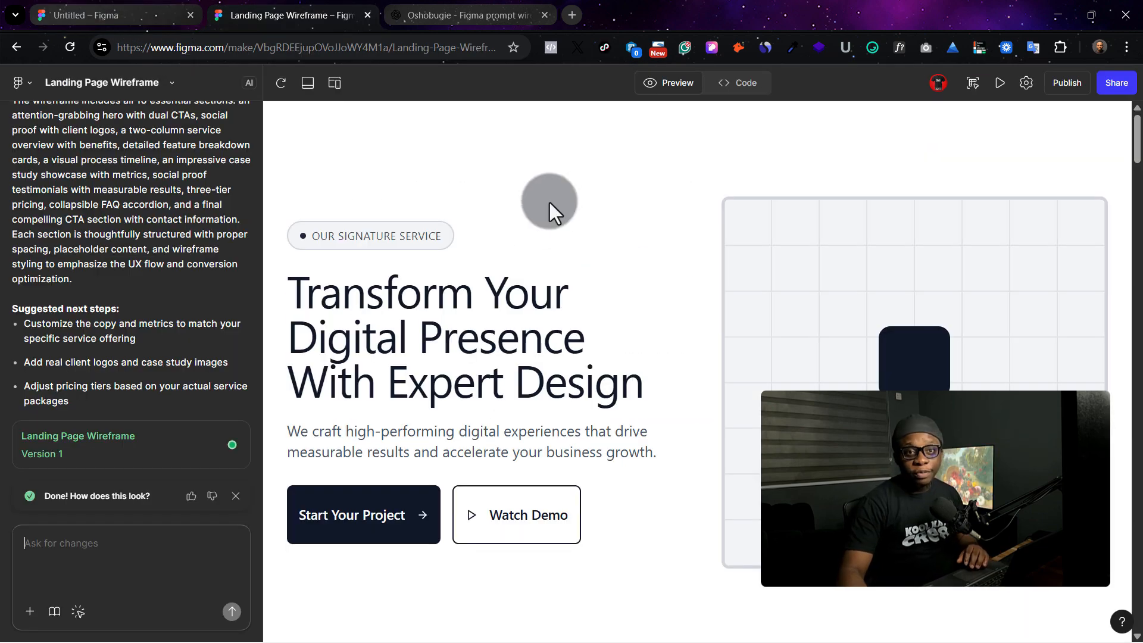
pyautogui.scroll(-7, 458, 209)
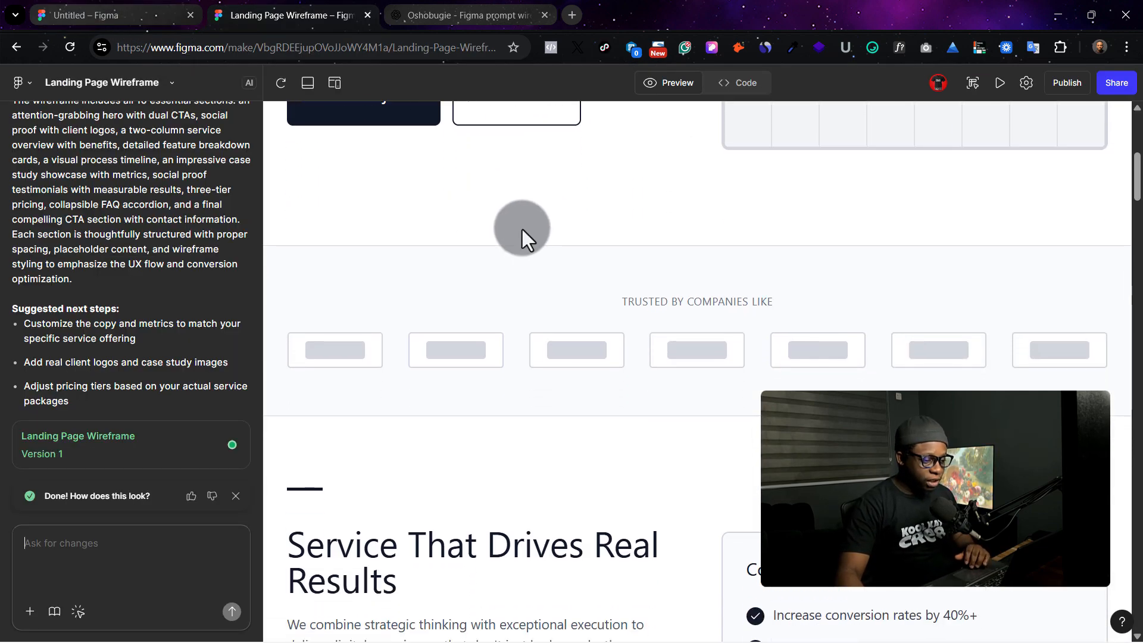
pyautogui.scroll(-10, 498, 234)
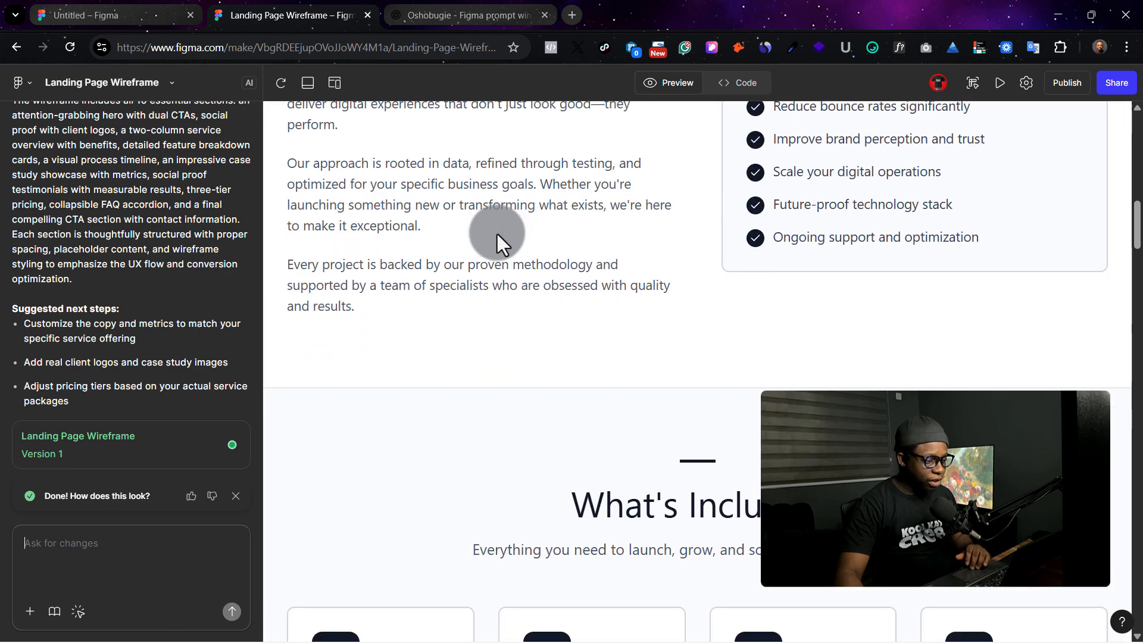
pyautogui.scroll(-15, 497, 234)
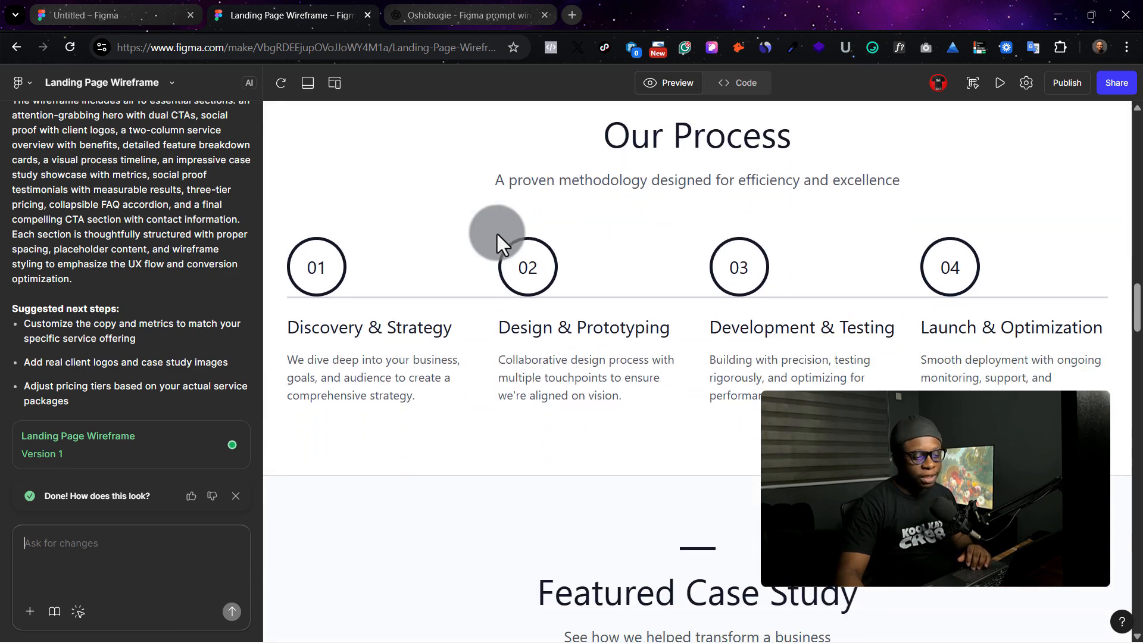
pyautogui.scroll(-15, 498, 234)
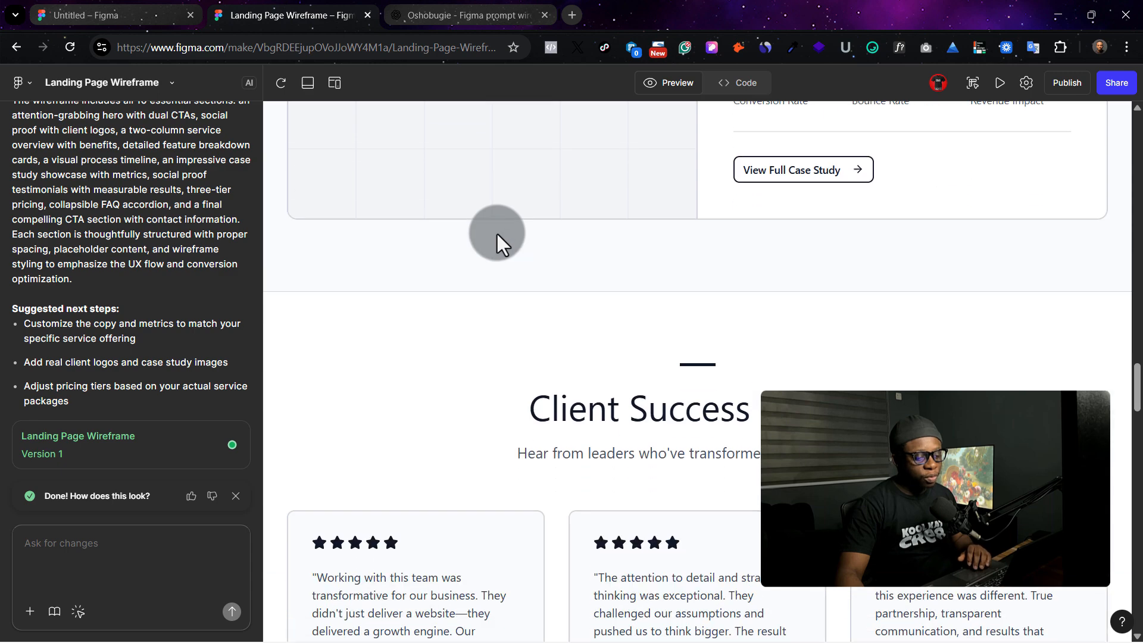
pyautogui.scroll(-15, 498, 234)
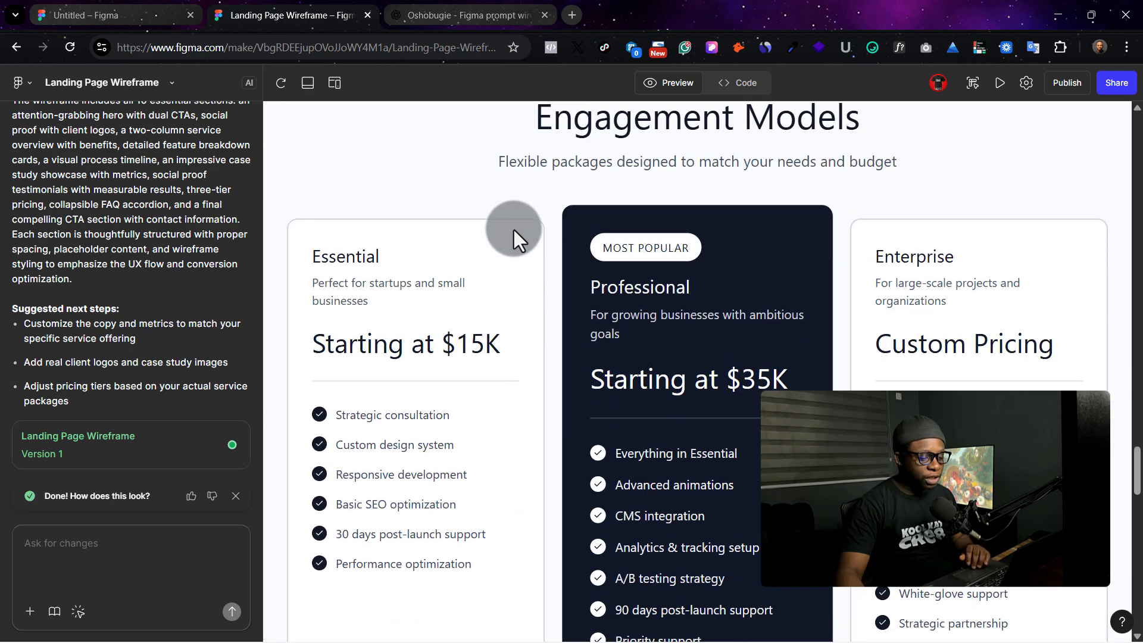
pyautogui.scroll(-15, 513, 230)
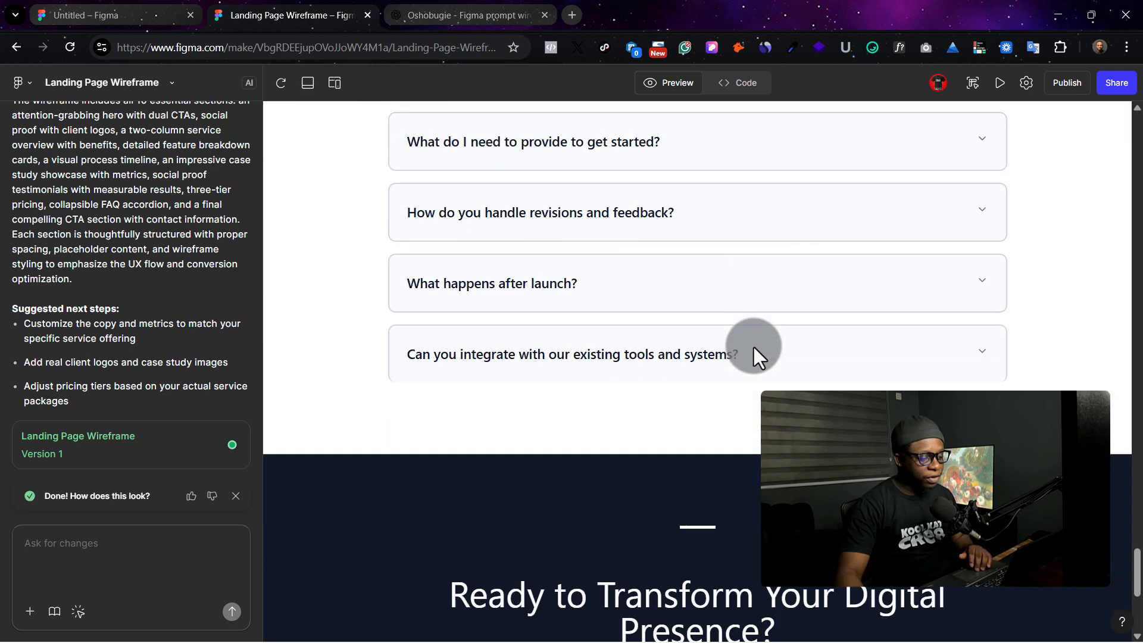
pyautogui.scroll(-6, 753, 347)
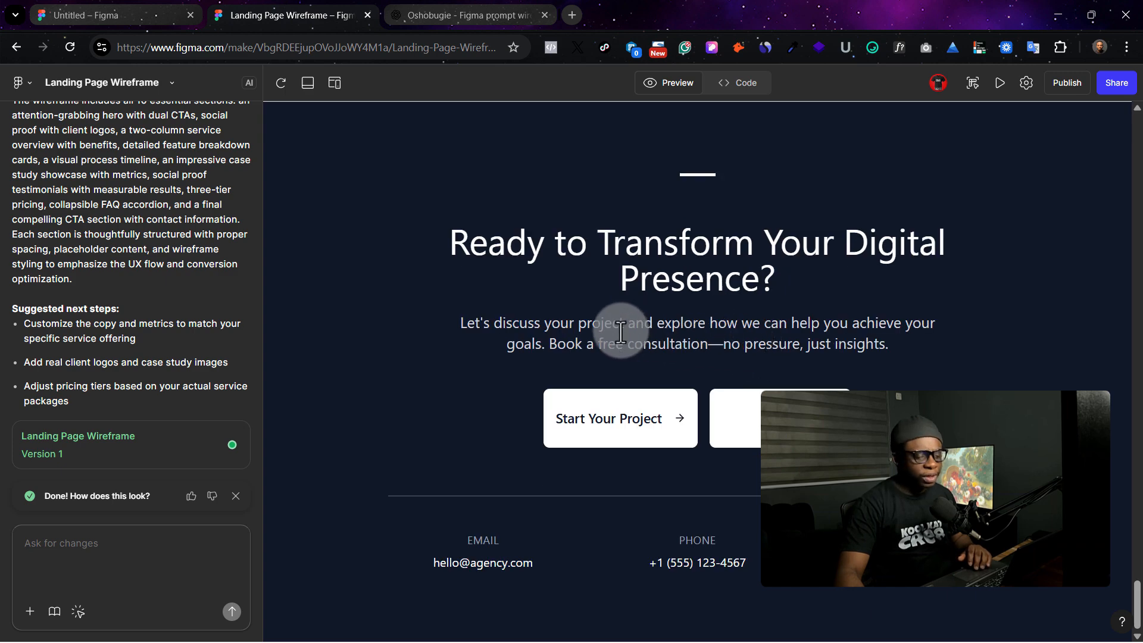
pyautogui.scroll(3, 774, 220)
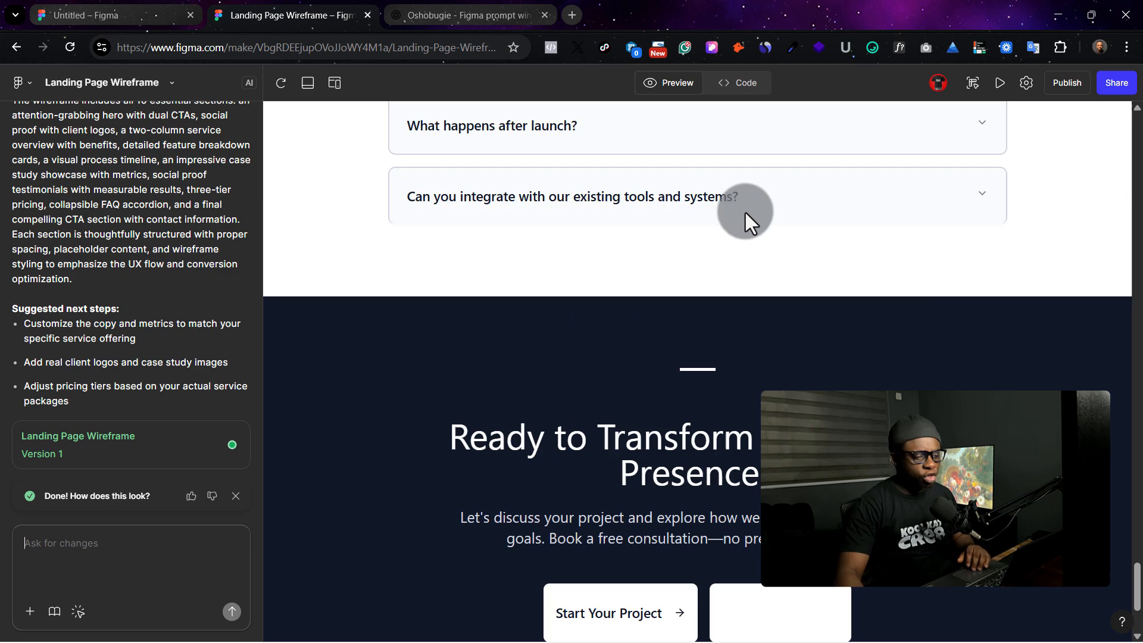
pyautogui.scroll(12, 745, 213)
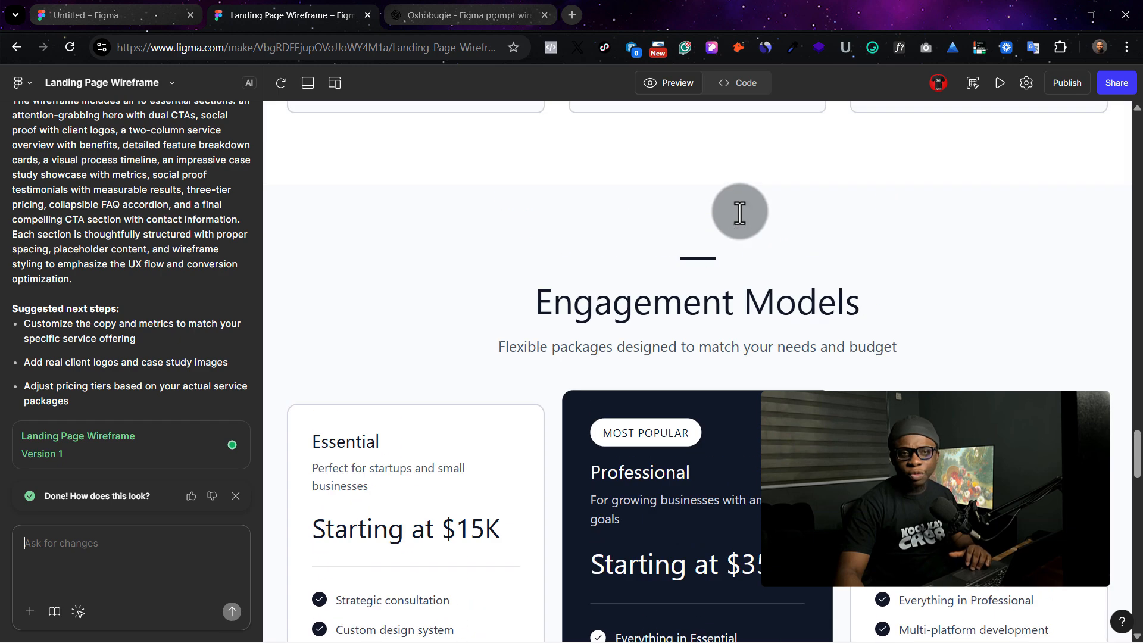
pyautogui.scroll(1, 739, 212)
pyautogui.scroll(5, 721, 212)
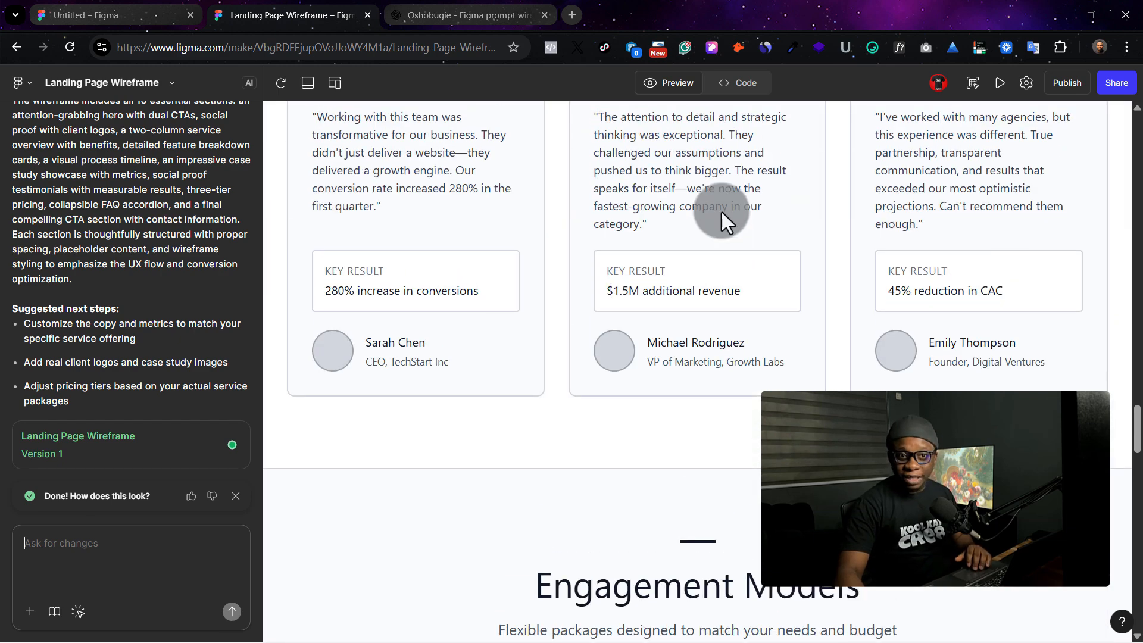
pyautogui.scroll(5, 638, 179)
pyautogui.scroll(15, 873, 169)
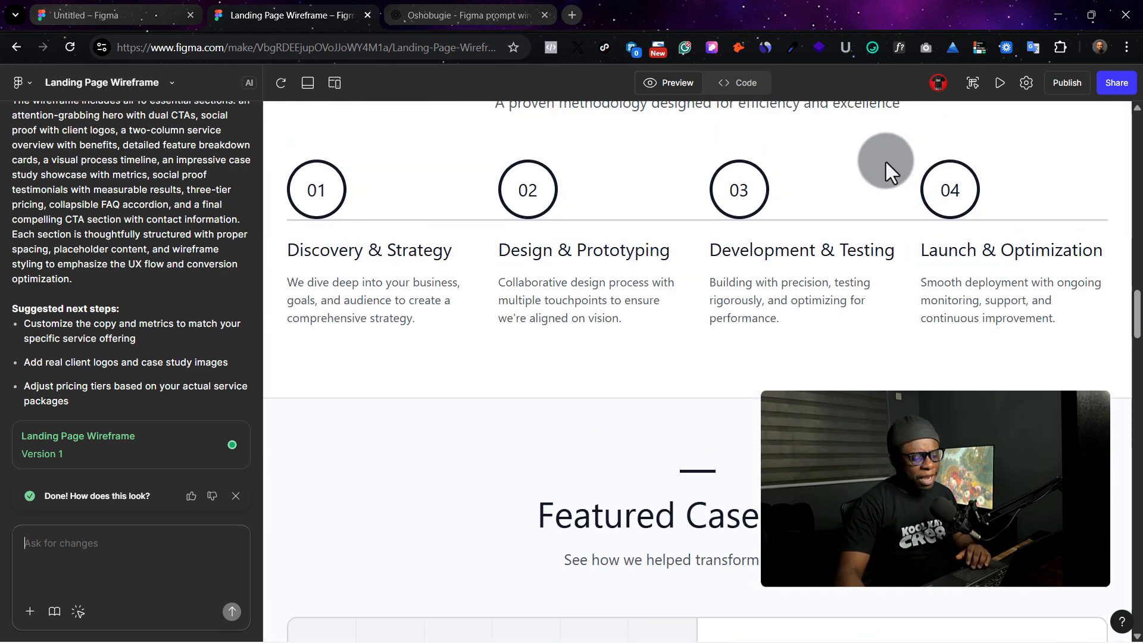
pyautogui.scroll(15, 899, 180)
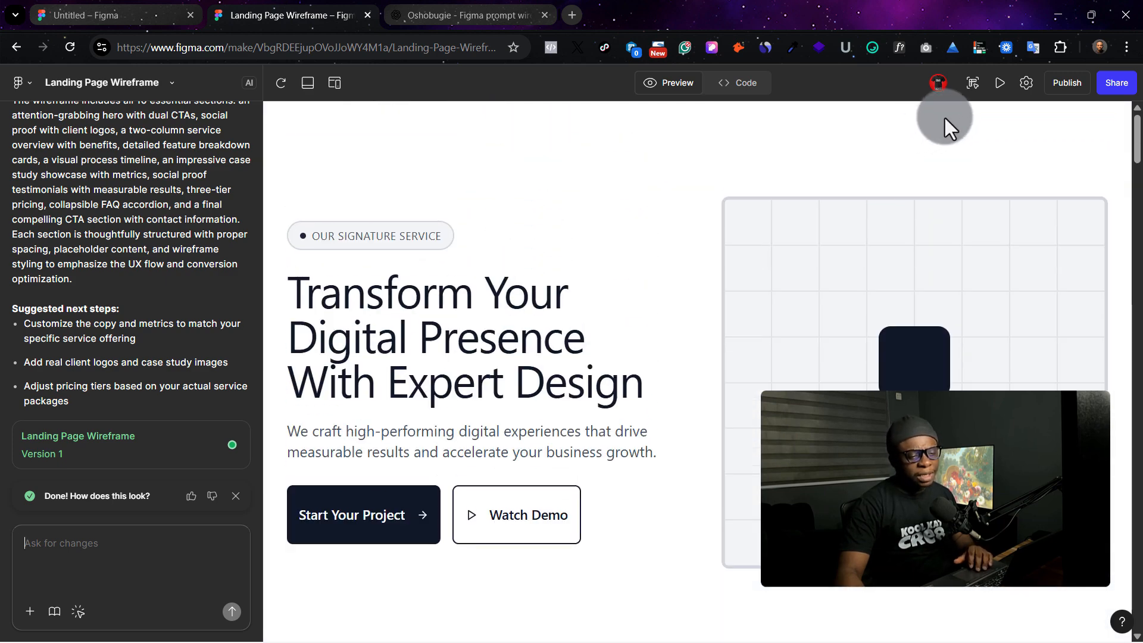
# - Copy the generated landing page as design layers and paste it onto the design canvas beside the first wireframe
pyautogui.click(980, 83)
pyautogui.click(1018, 347)
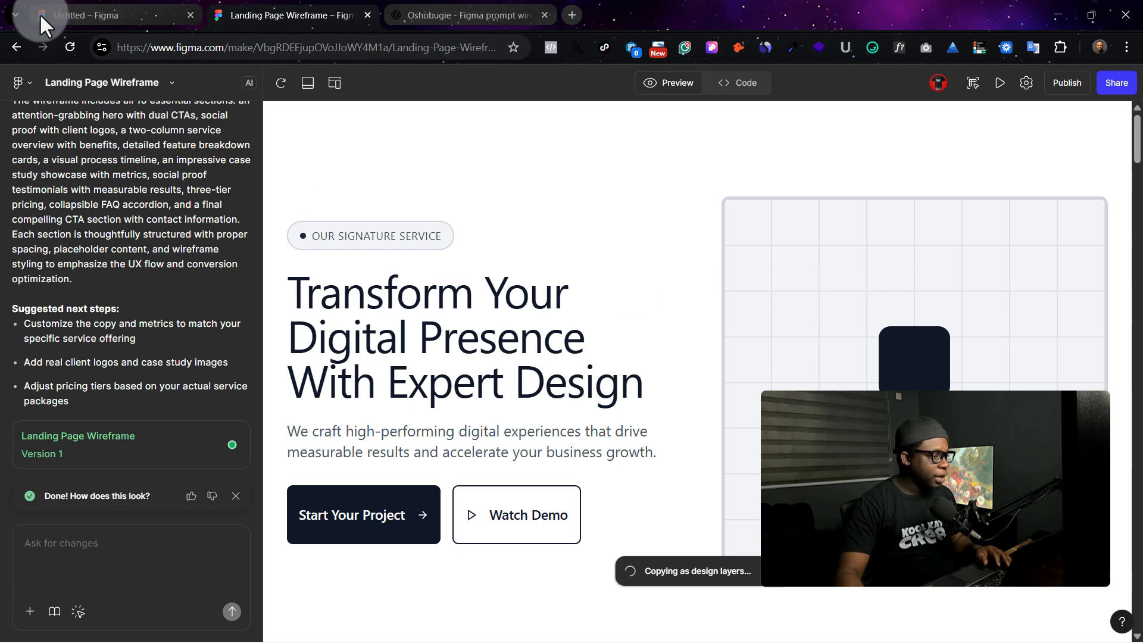
pyautogui.click(77, 7)
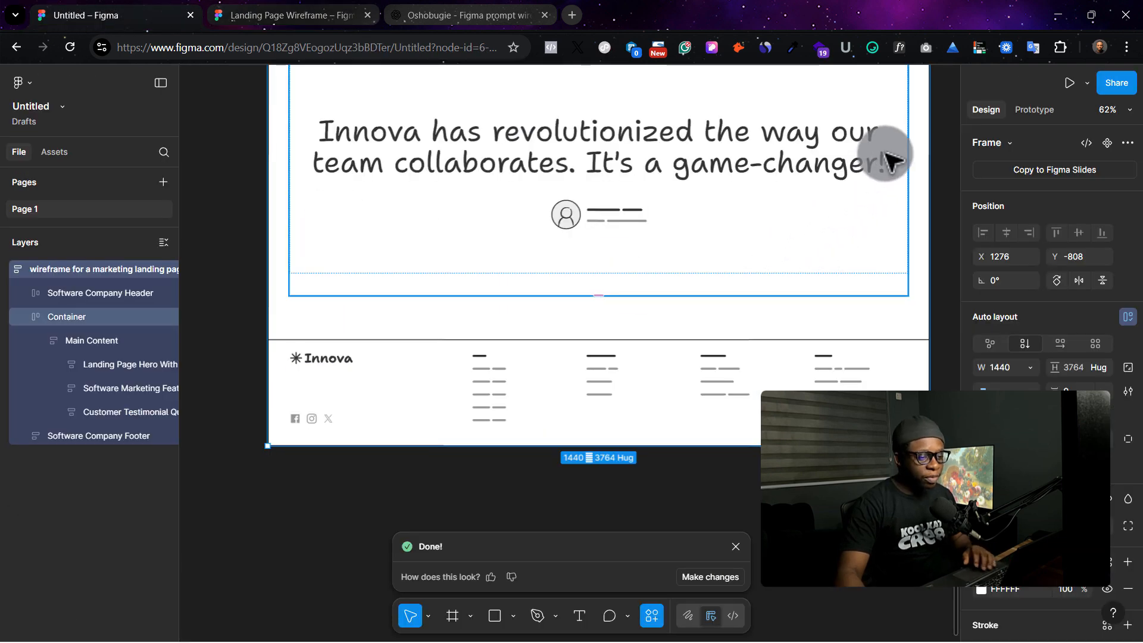
pyautogui.scroll(1, 933, 156)
pyautogui.click(940, 162)
pyautogui.hotkey('shift', '1')
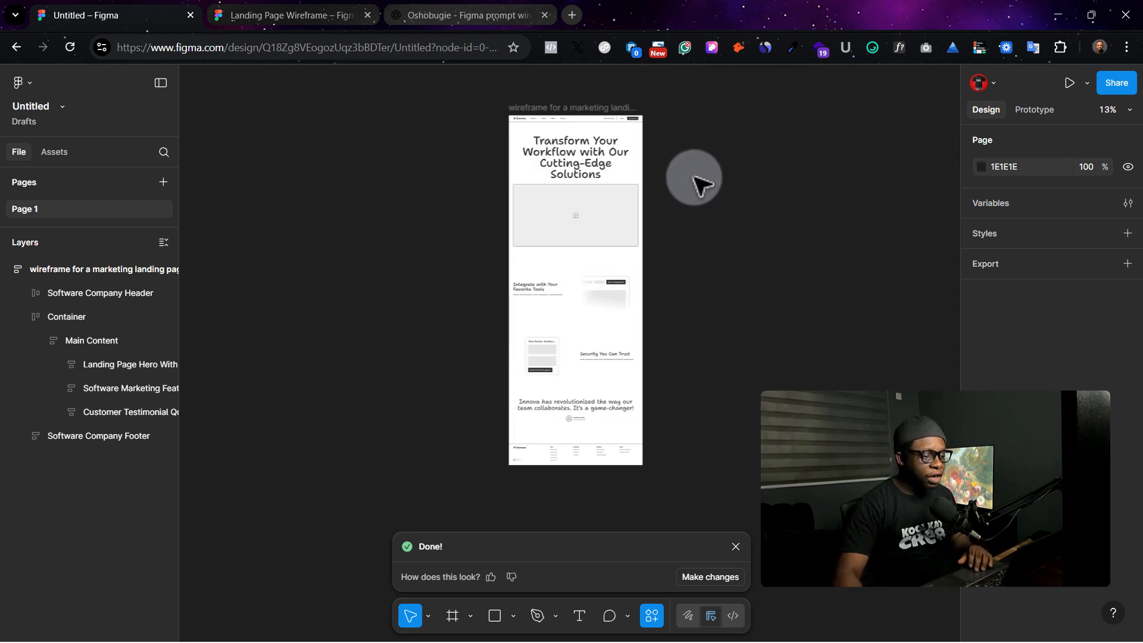
pyautogui.rightClick(684, 128)
pyautogui.click(723, 138)
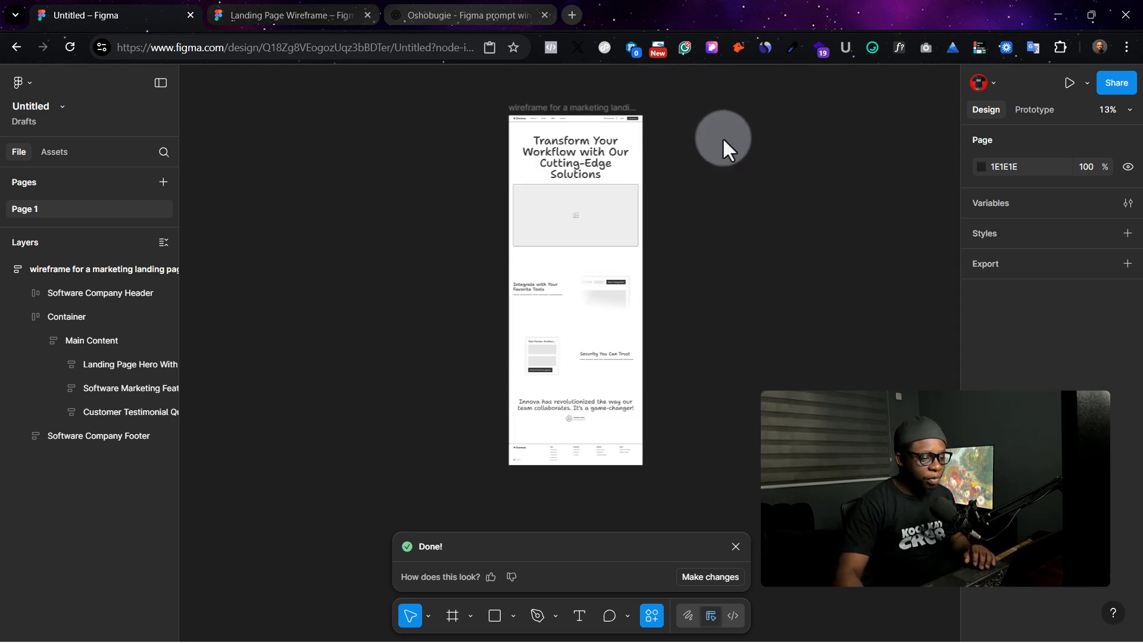
pyautogui.moveTo(561, 88); pyautogui.dragTo(496, 75)
pyautogui.scroll(10, 522, 125)
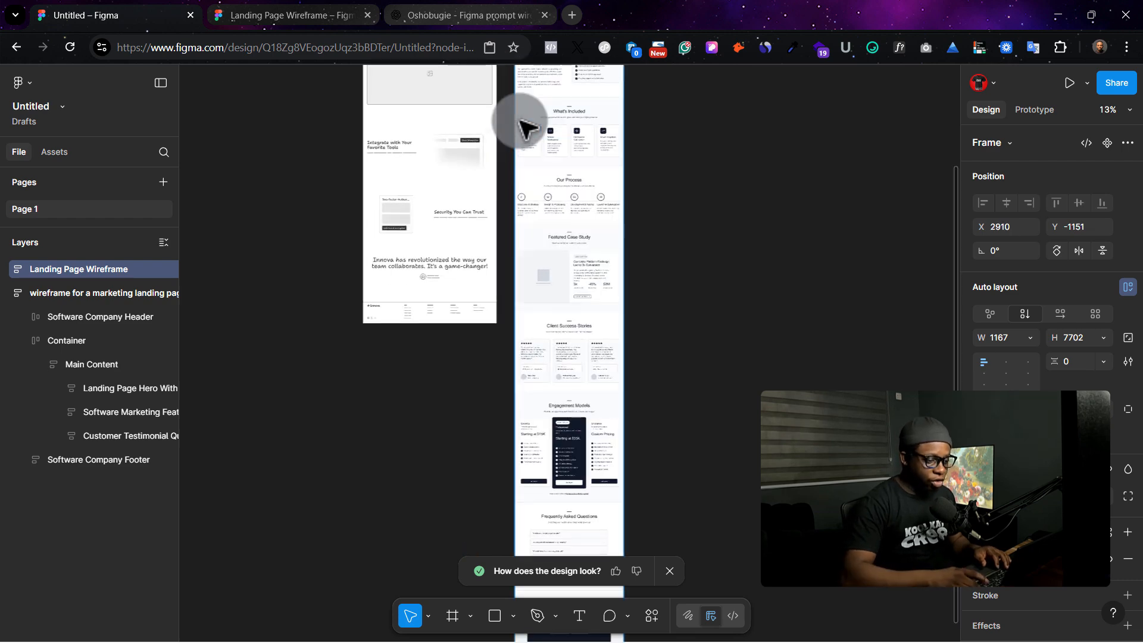
# - Widen the hero headline text box in the pasted wireframe to about 546 px so the heading reflows
pyautogui.scroll(15, 521, 125)
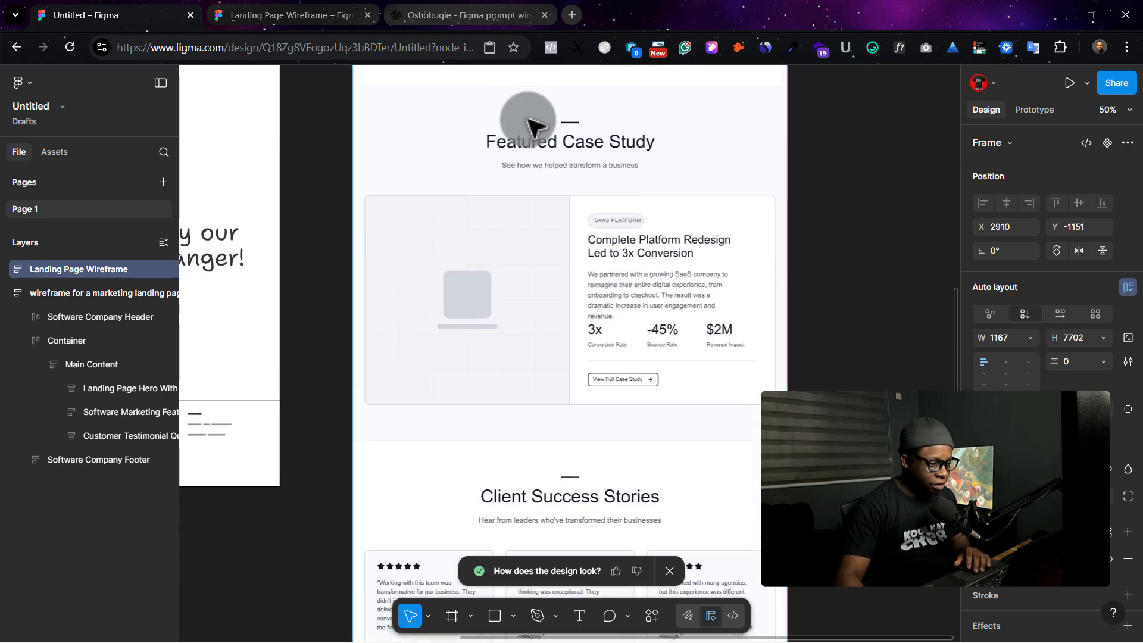
pyautogui.scroll(5, 558, 154)
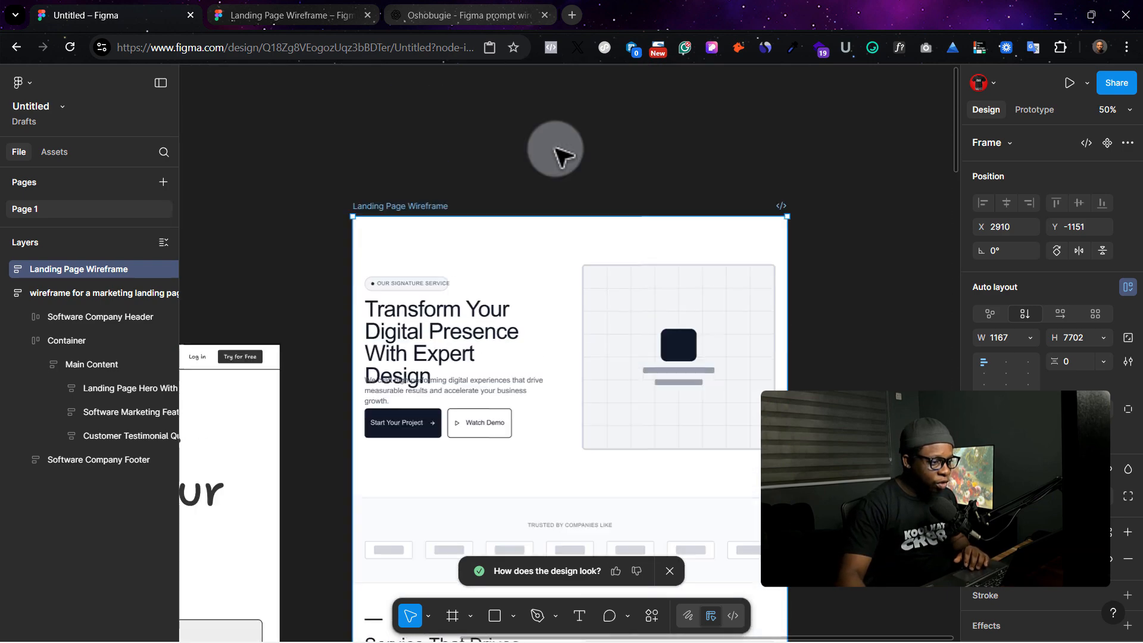
pyautogui.doubleClick(455, 286)
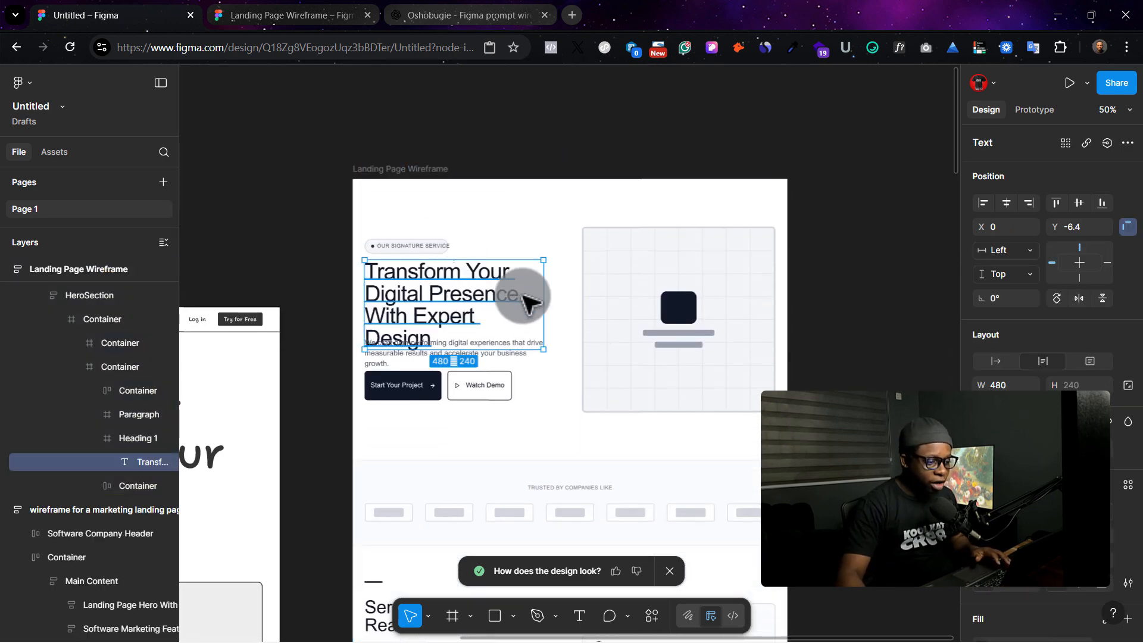
pyautogui.moveTo(523, 296); pyautogui.dragTo(568, 291)
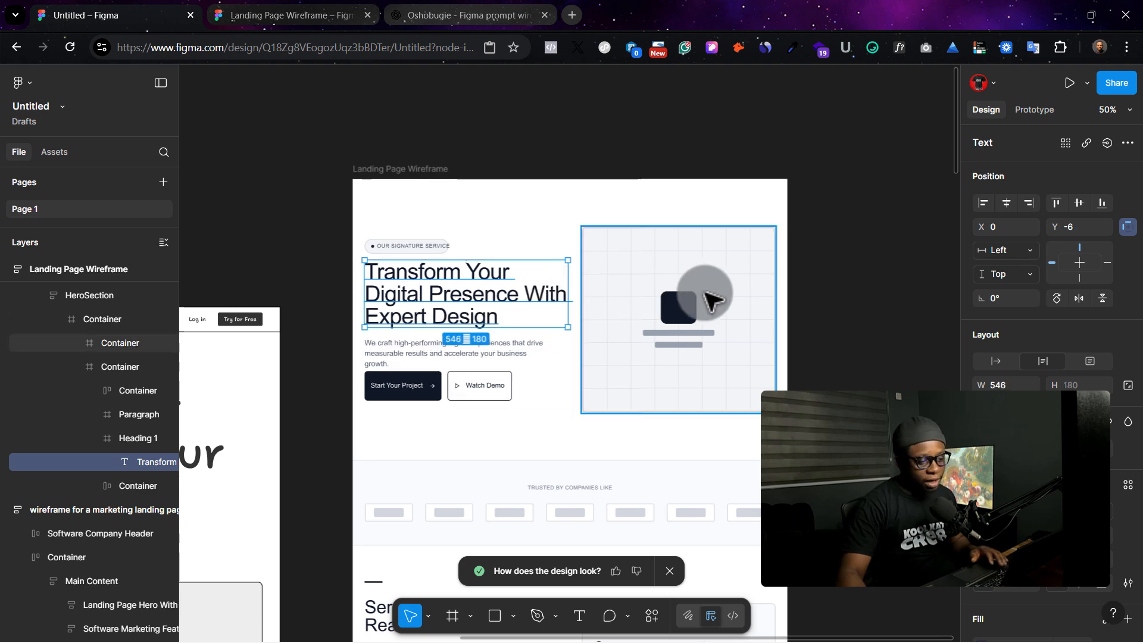
# - Scroll through the pasted landing page layers on the canvas to inspect its sections
pyautogui.click(702, 301)
pyautogui.scroll(-5, 798, 288)
pyautogui.scroll(3, 591, 220)
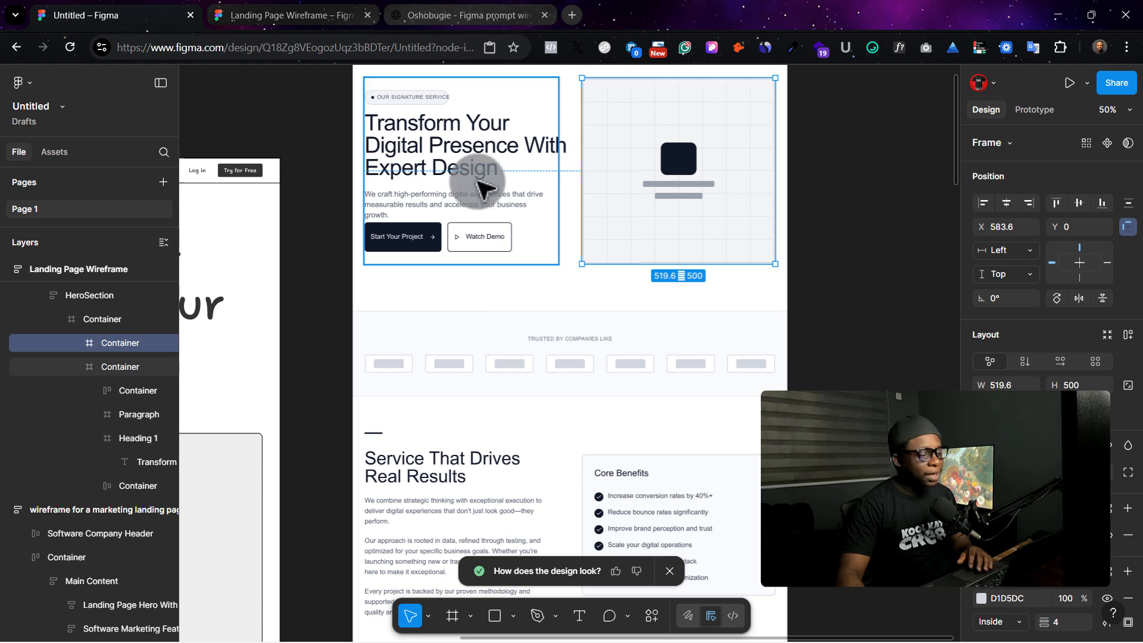
pyautogui.scroll(-4, 661, 321)
pyautogui.scroll(-10, 692, 387)
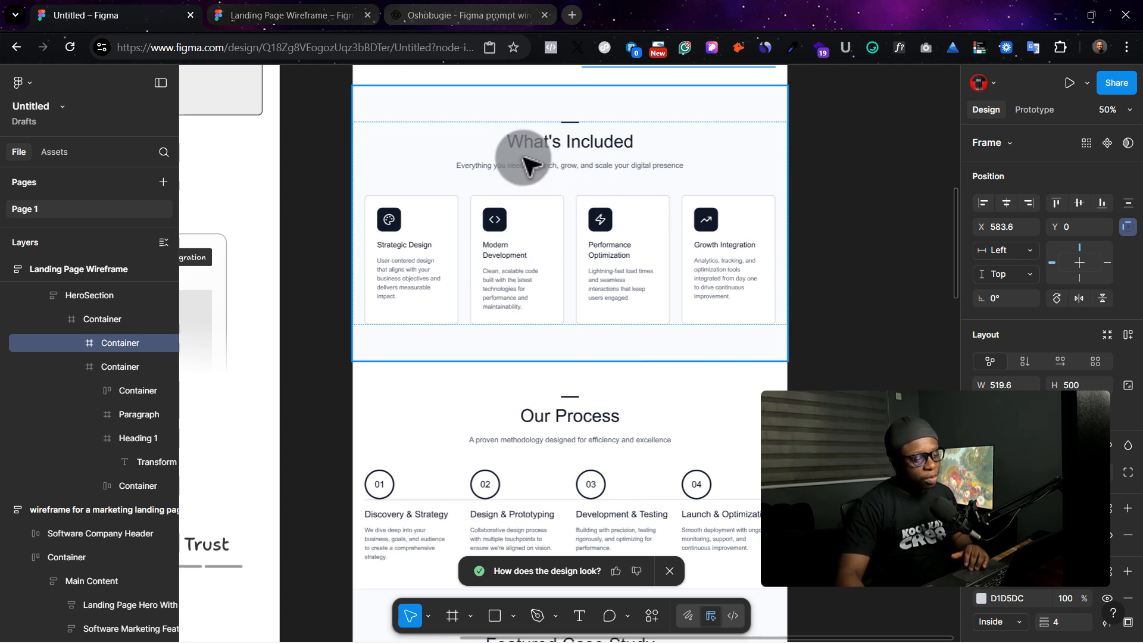
pyautogui.scroll(-5, 582, 148)
pyautogui.scroll(-5, 527, 331)
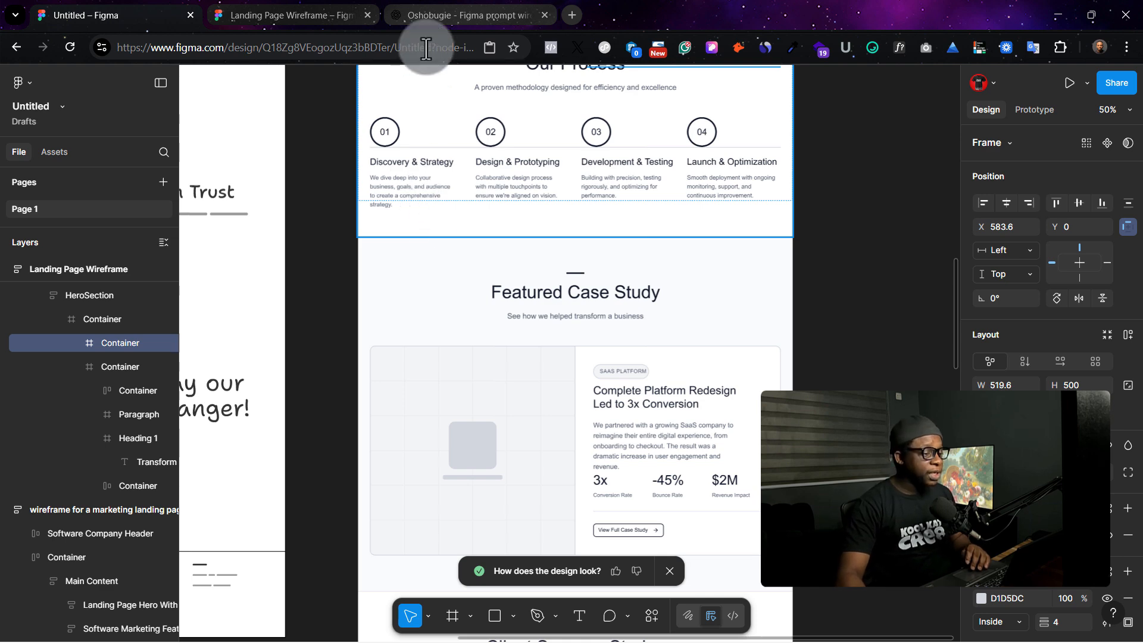
pyautogui.click(423, 17)
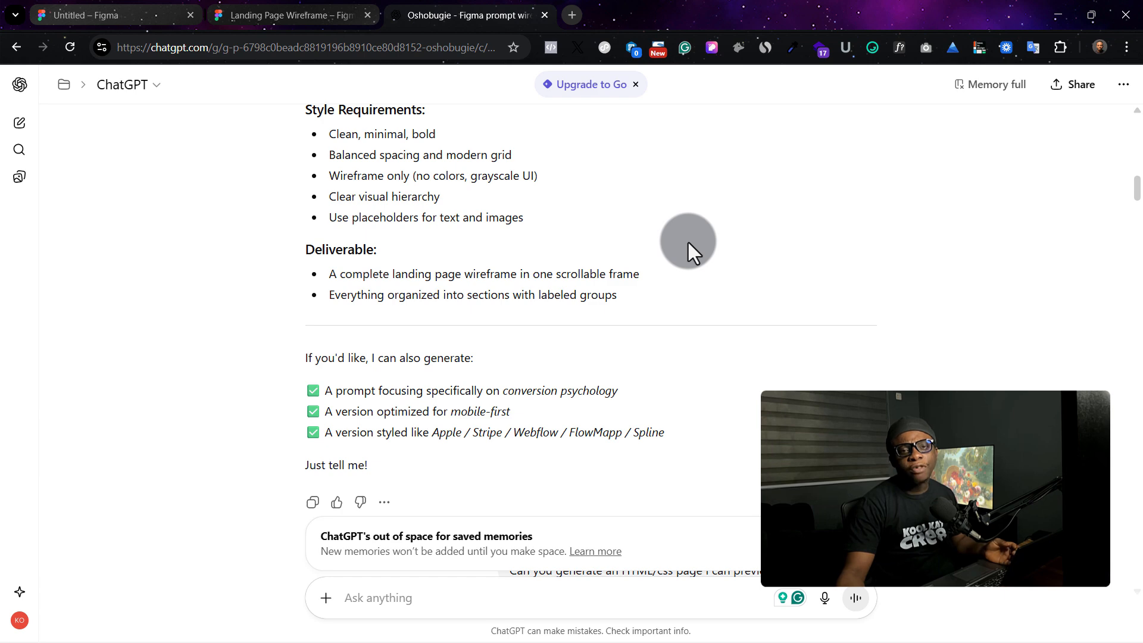
pyautogui.click(126, 5)
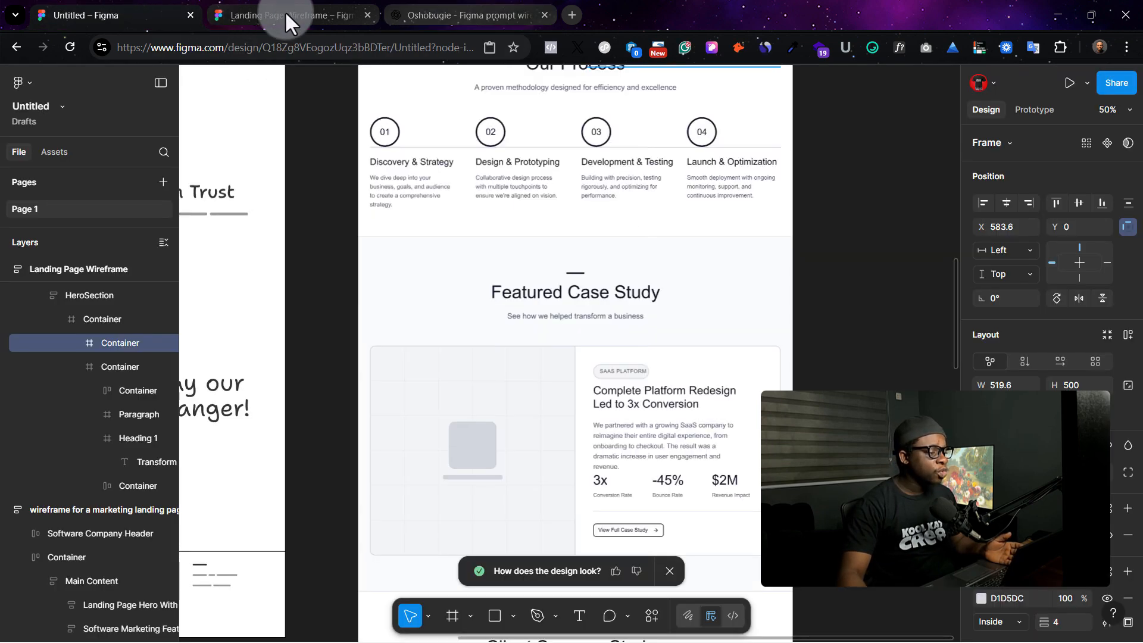
pyautogui.click(242, 5)
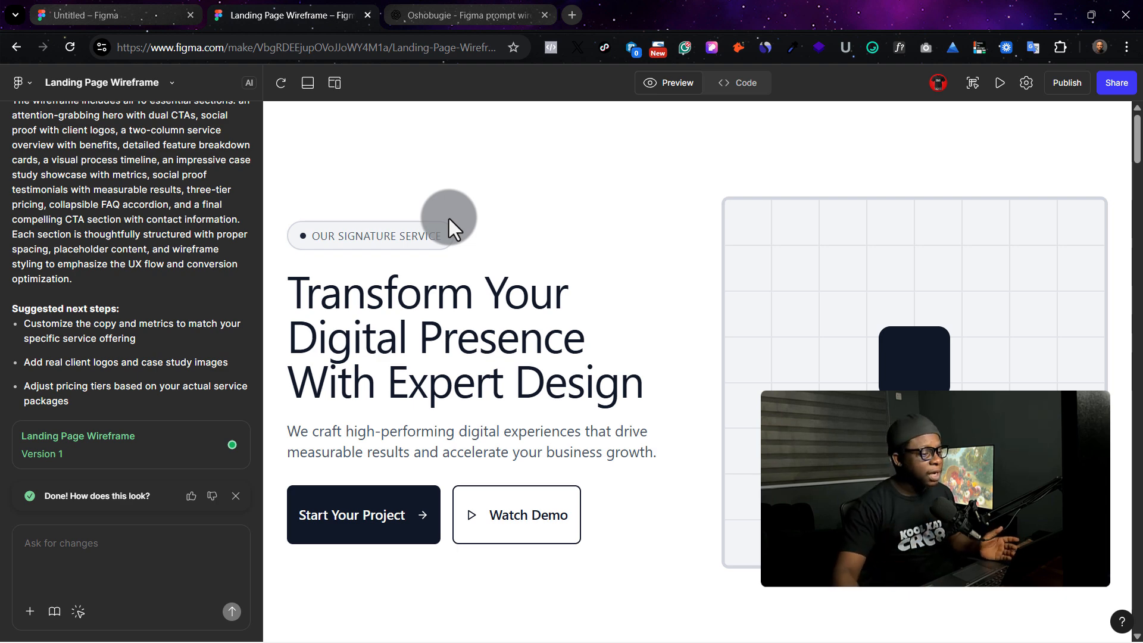
# - Switch to ChatGPT and copy the generated HTML code for the agency landing page wireframe
pyautogui.click(461, 6)
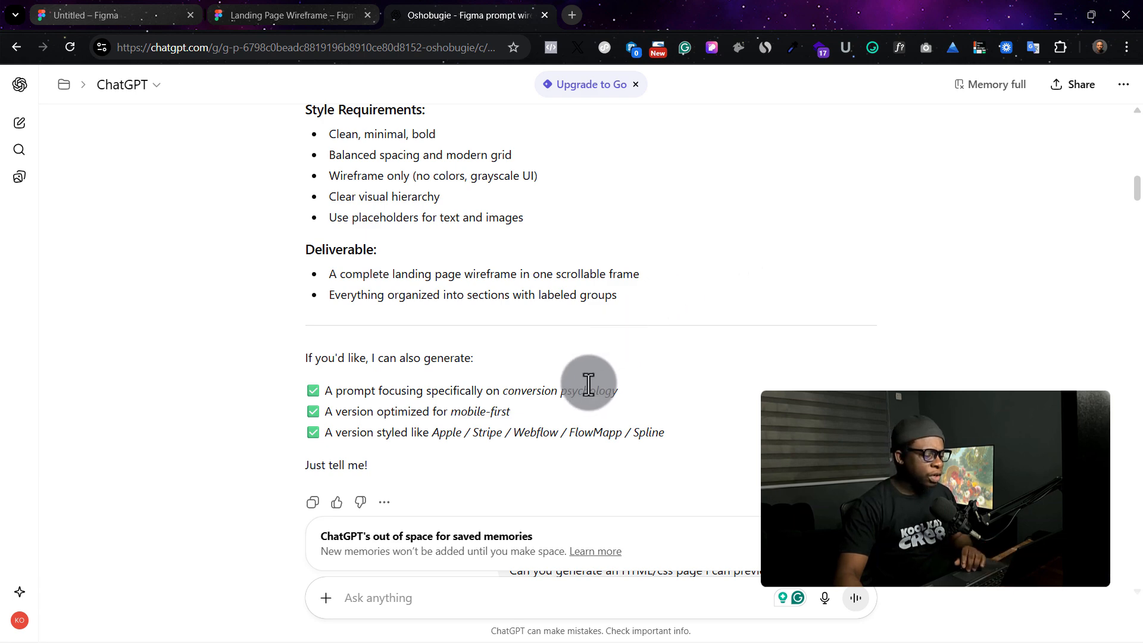
pyautogui.scroll(-4, 588, 382)
pyautogui.scroll(-6, 588, 382)
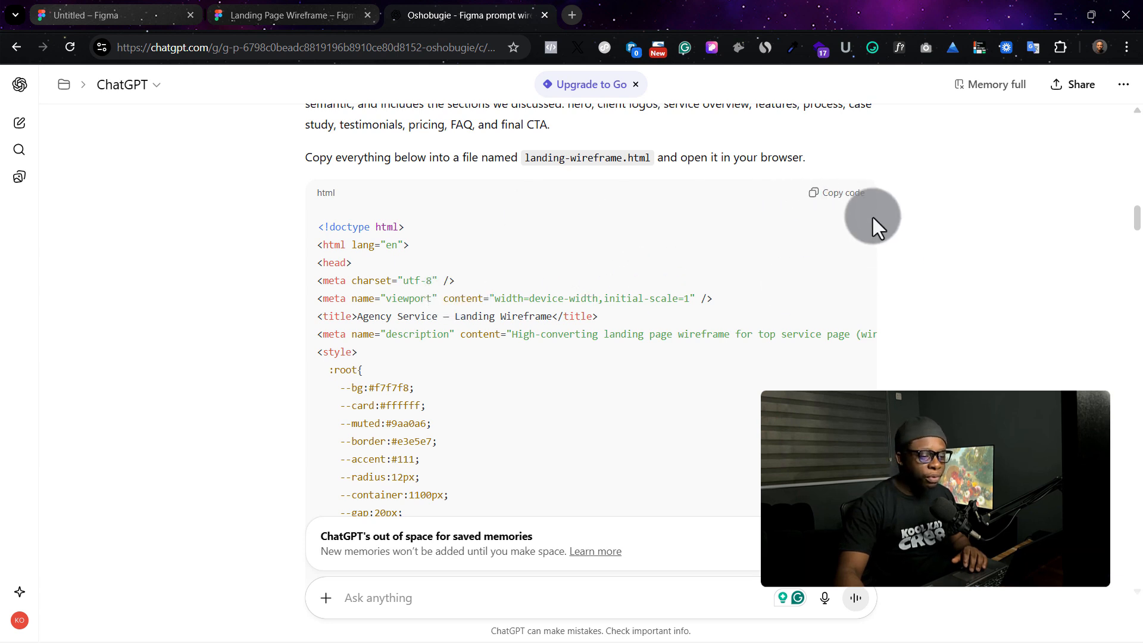
pyautogui.click(830, 203)
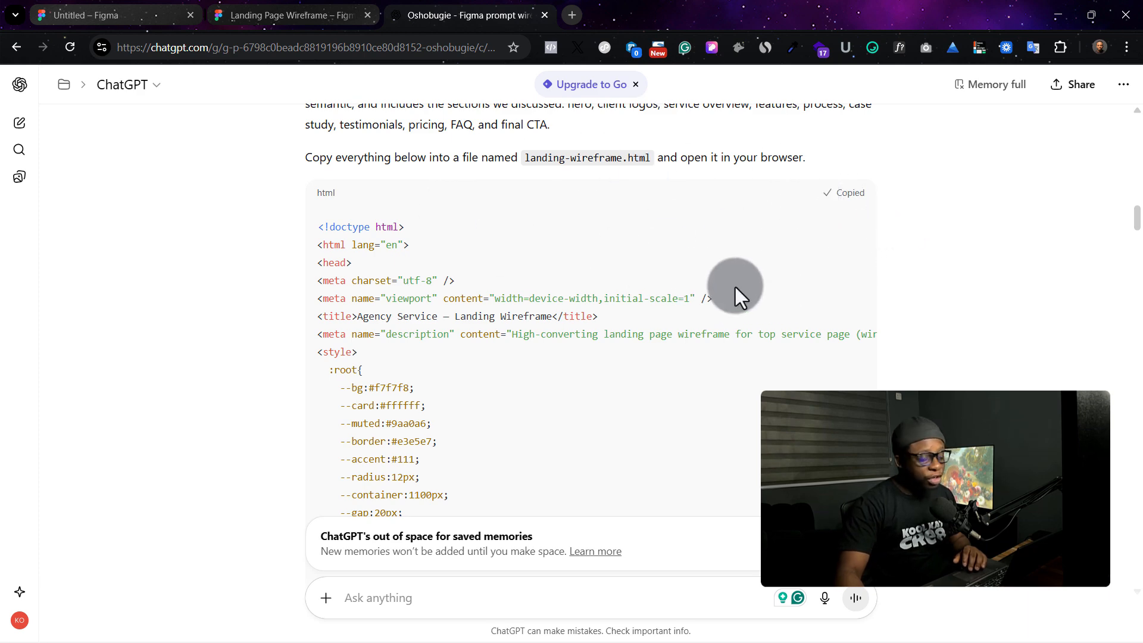
# - Open Notepad and paste the copied HTML code into a new document
pyautogui.scroll(1, 623, 225)
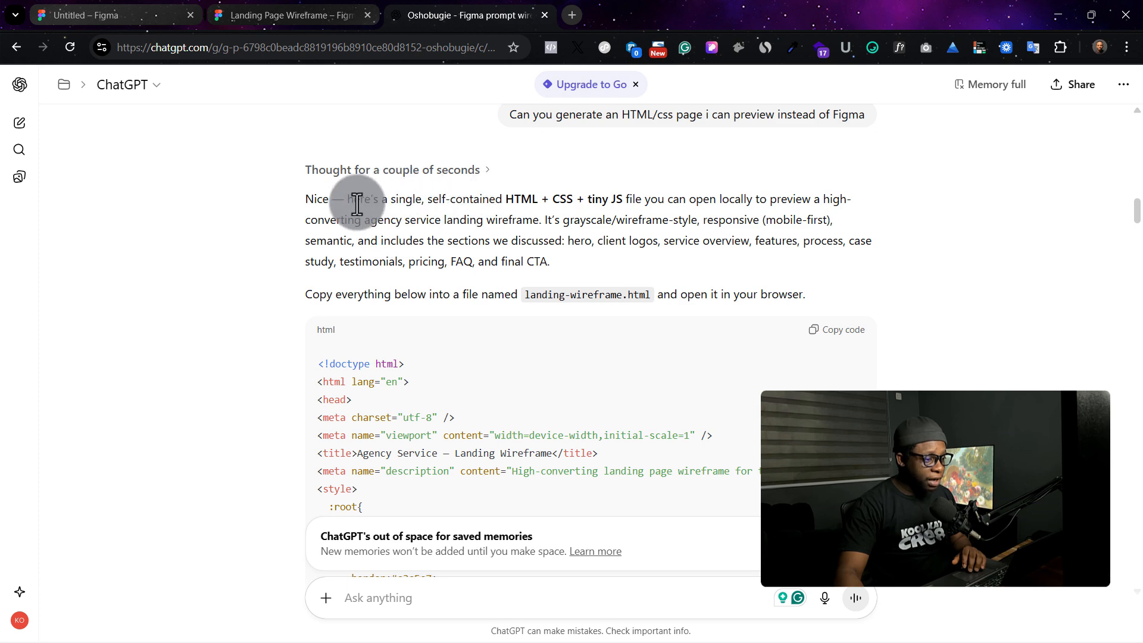
pyautogui.scroll(-2, 774, 316)
pyautogui.click(235, 625)
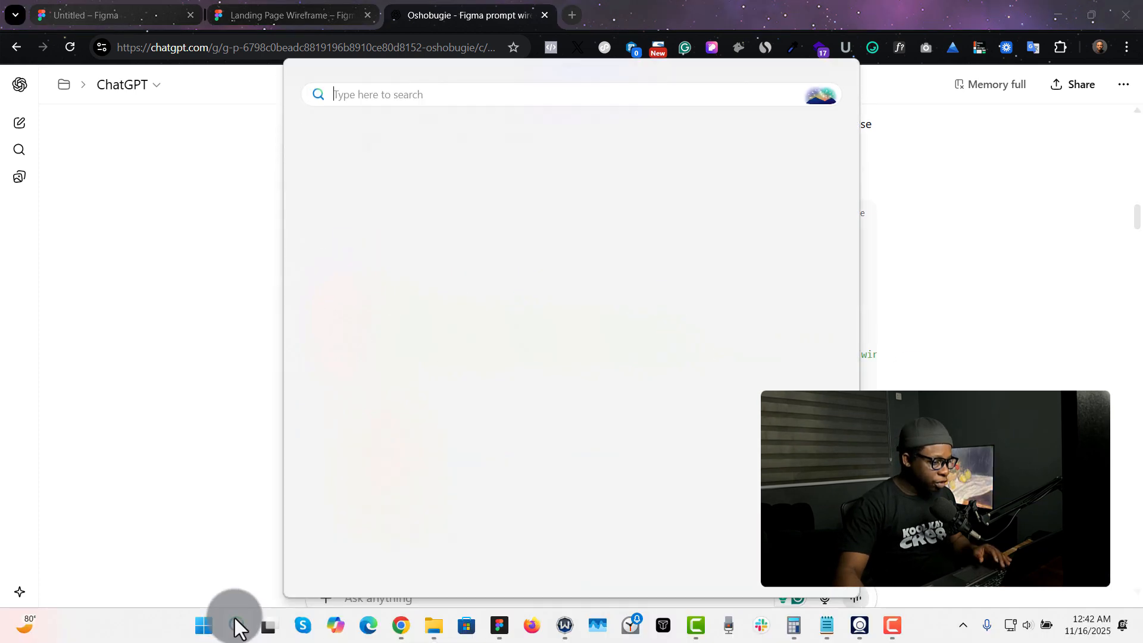
pyautogui.click(404, 164)
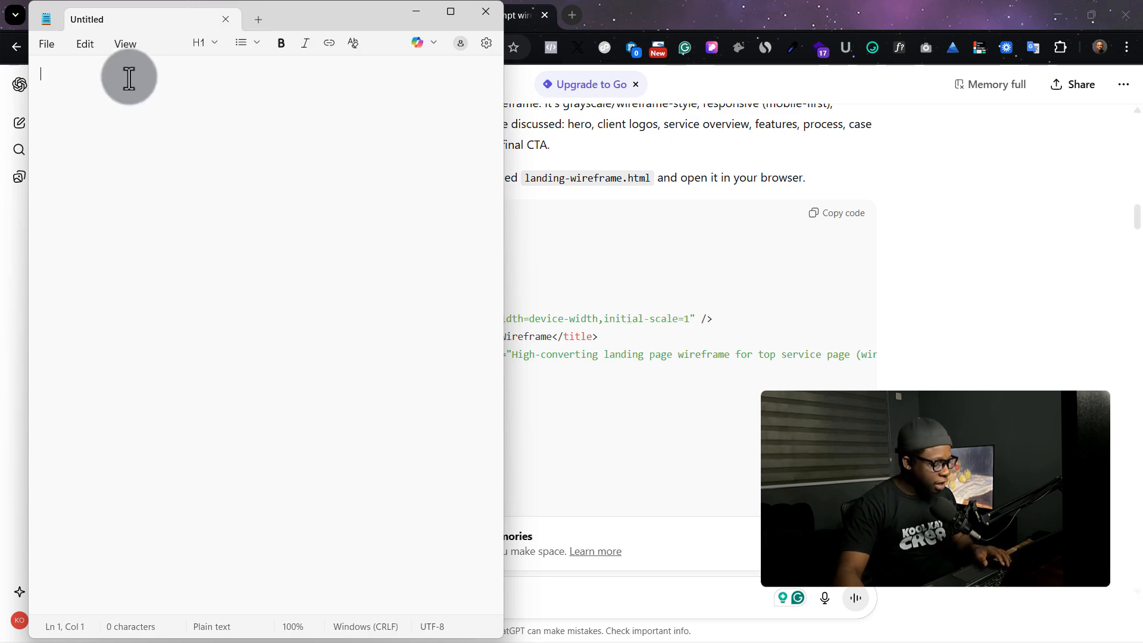
pyautogui.hotkey('ctrl', 'v')
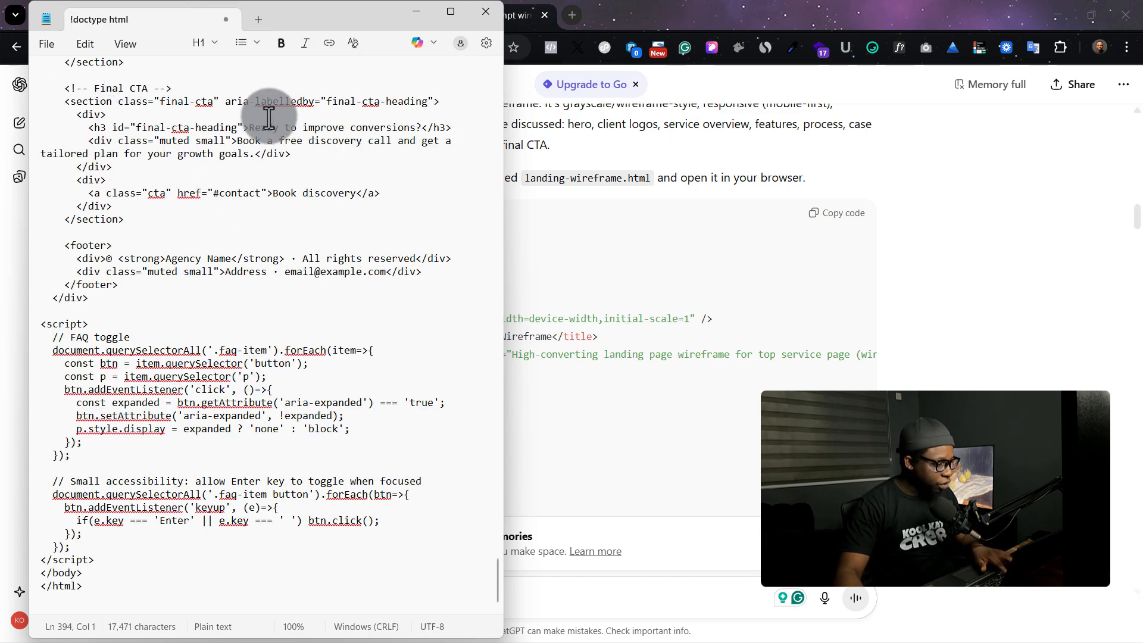
# - Save the Notepad document in Downloads as website.html
pyautogui.hotkey('ctrl', 's')
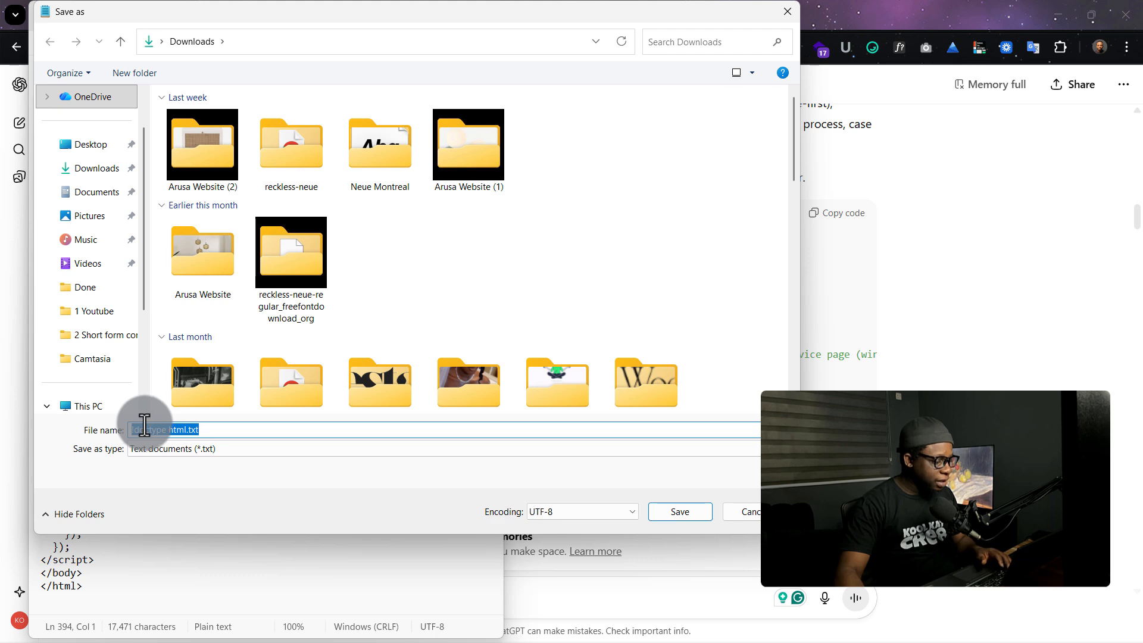
pyautogui.write('website')
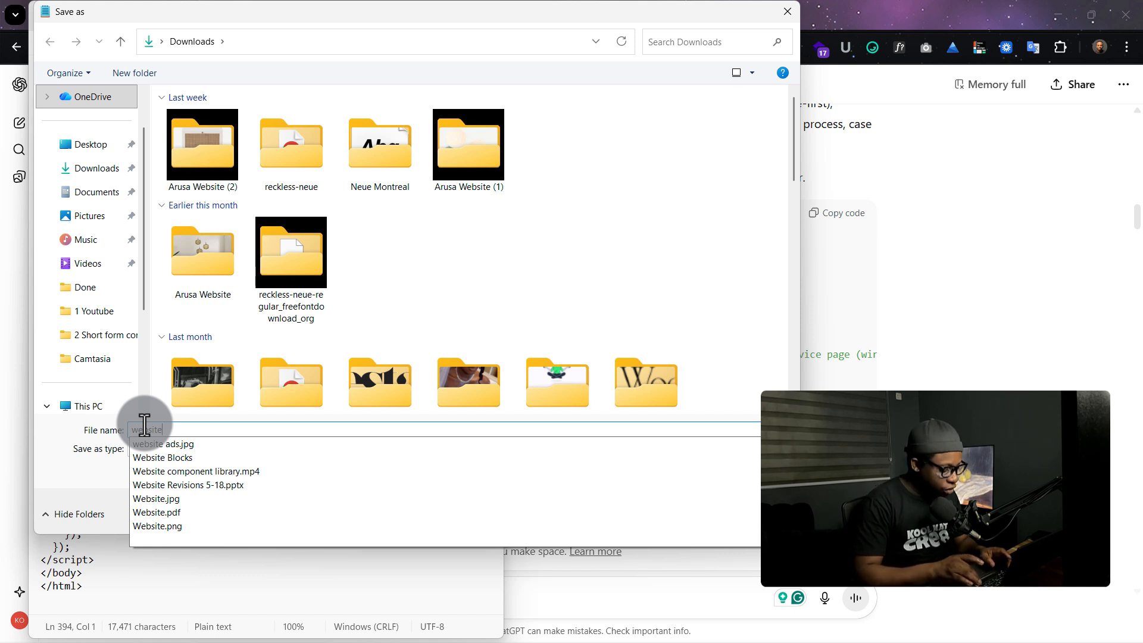
pyautogui.write('.')
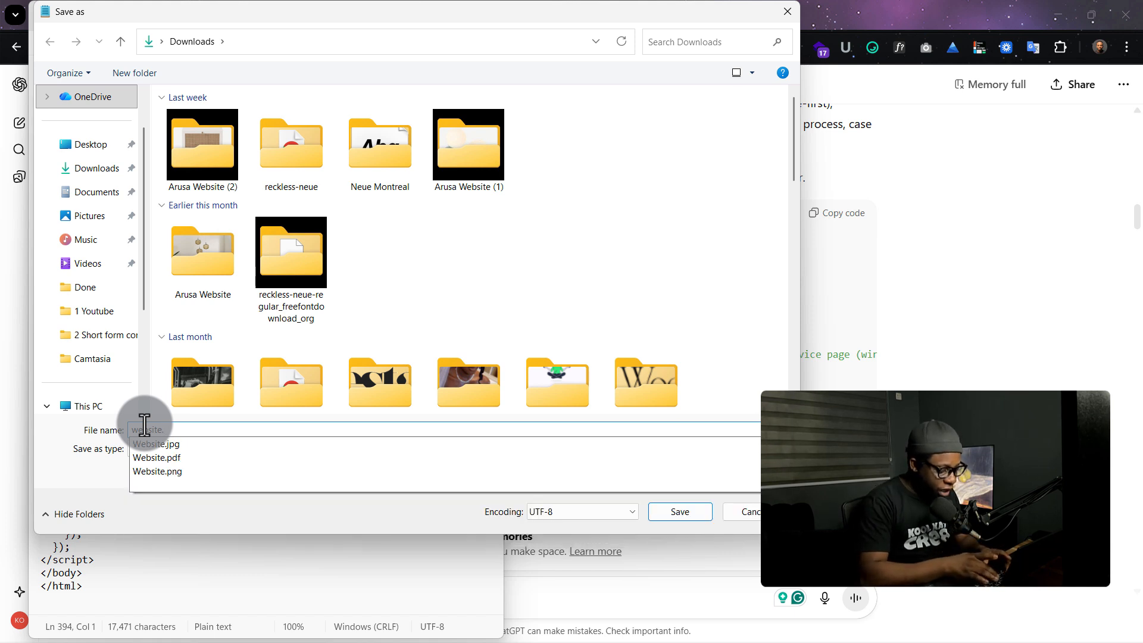
pyautogui.write('html')
pyautogui.press('Return')
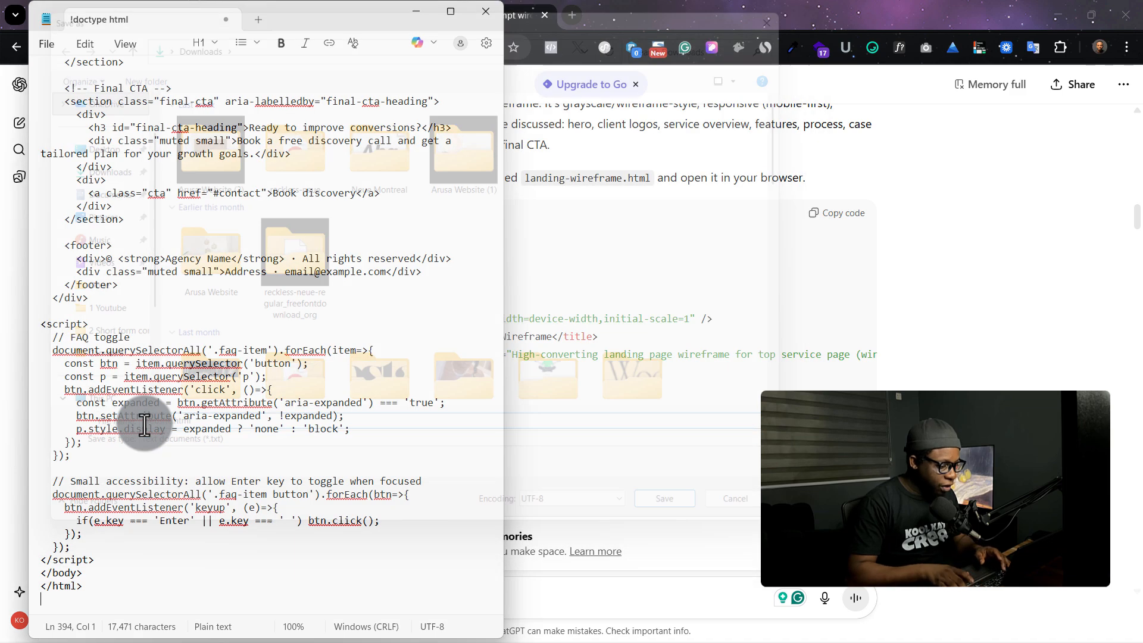
# - Open website.html from the Downloads folder in the browser
pyautogui.click(728, 363)
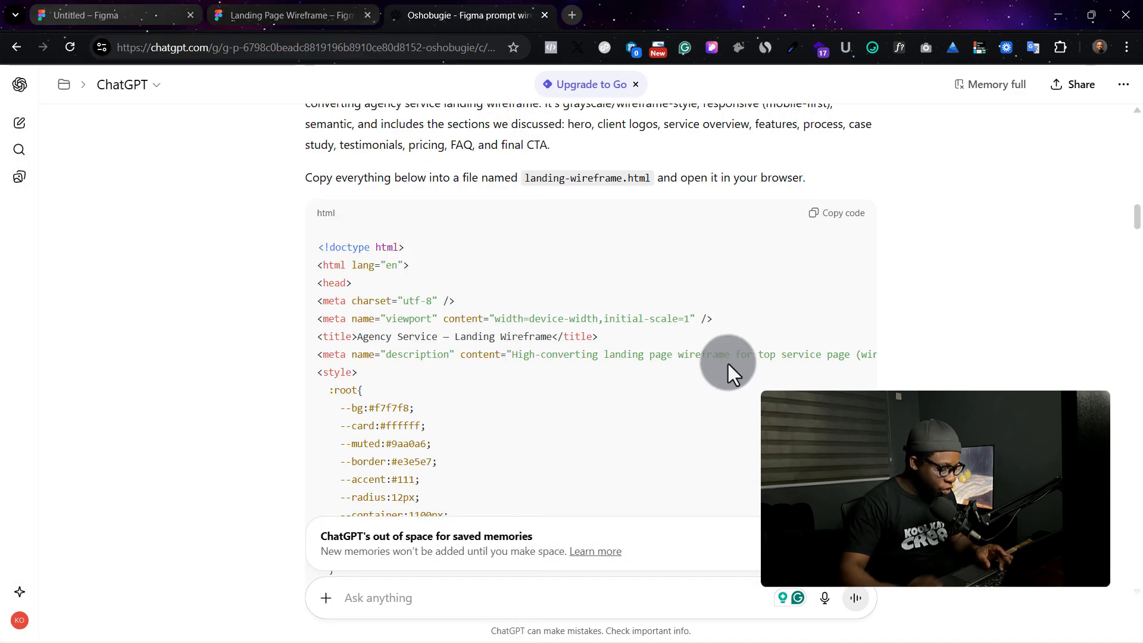
pyautogui.press('super+e')
pyautogui.click(71, 239)
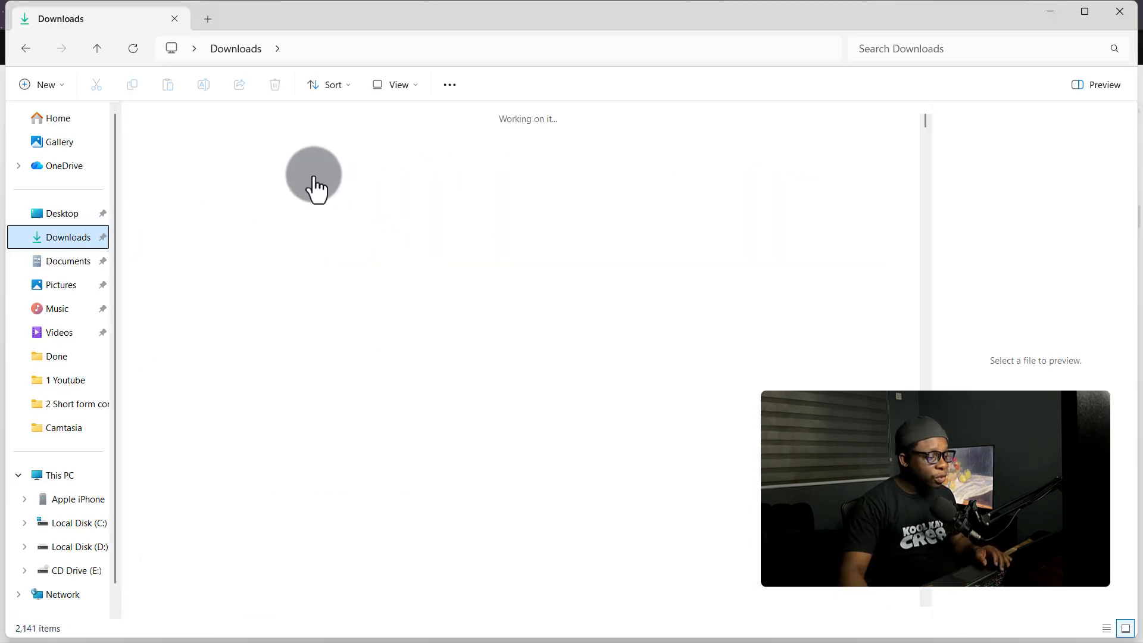
pyautogui.click(163, 167)
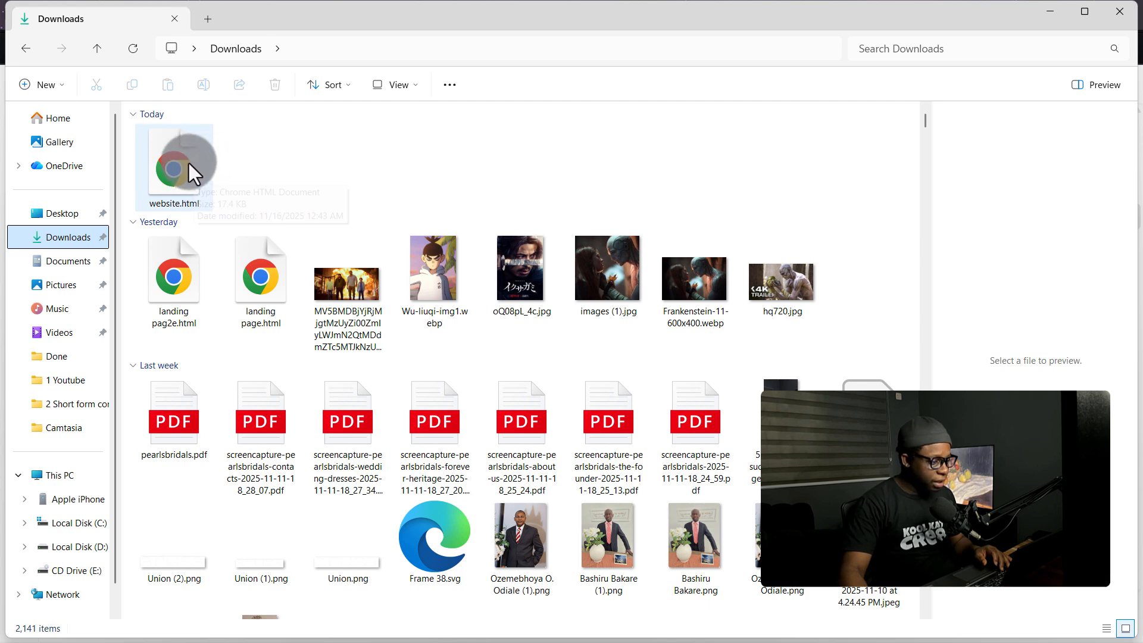
pyautogui.doubleClick(184, 161)
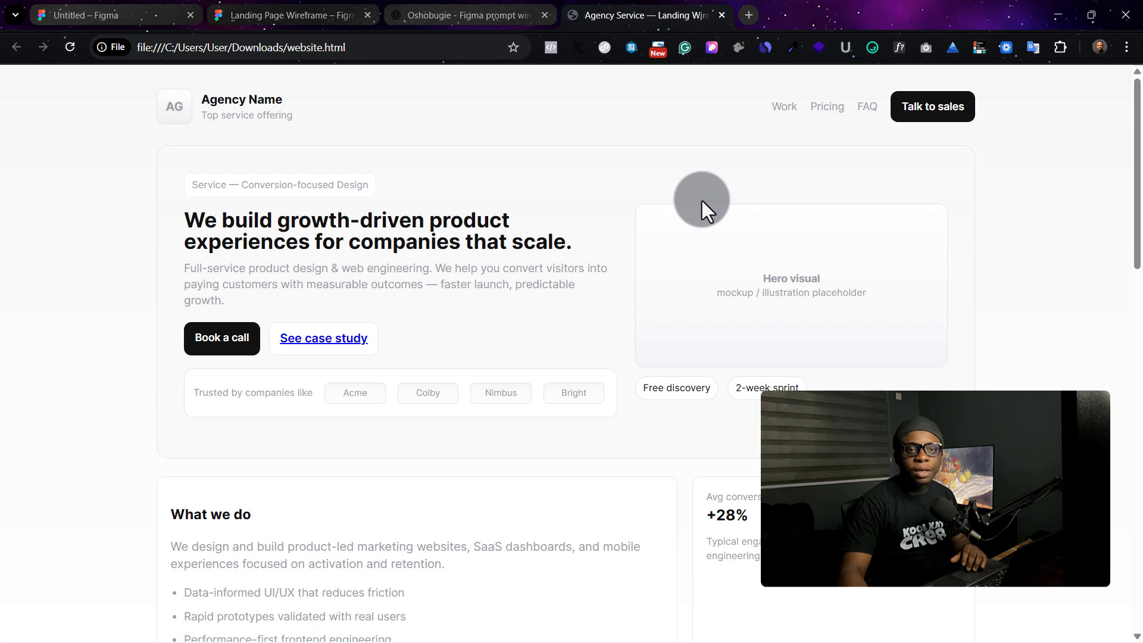
# - Scroll through the website.html preview to review all its landing page sections
pyautogui.scroll(-1, 571, 276)
pyautogui.scroll(1, 469, 235)
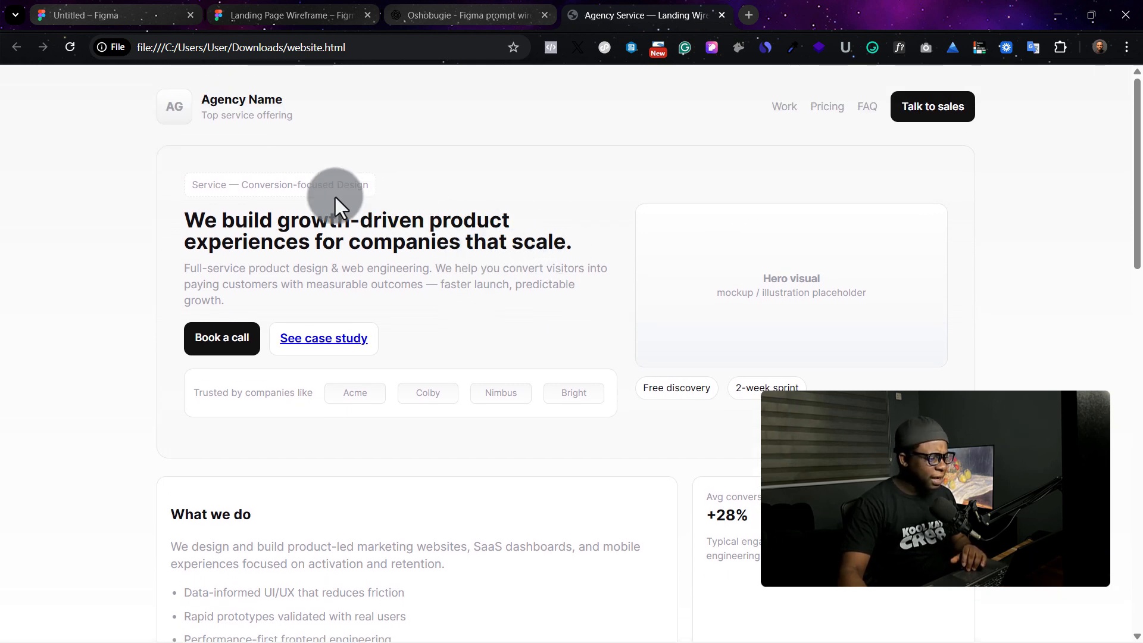
pyautogui.scroll(-5, 335, 198)
pyautogui.scroll(-8, 400, 228)
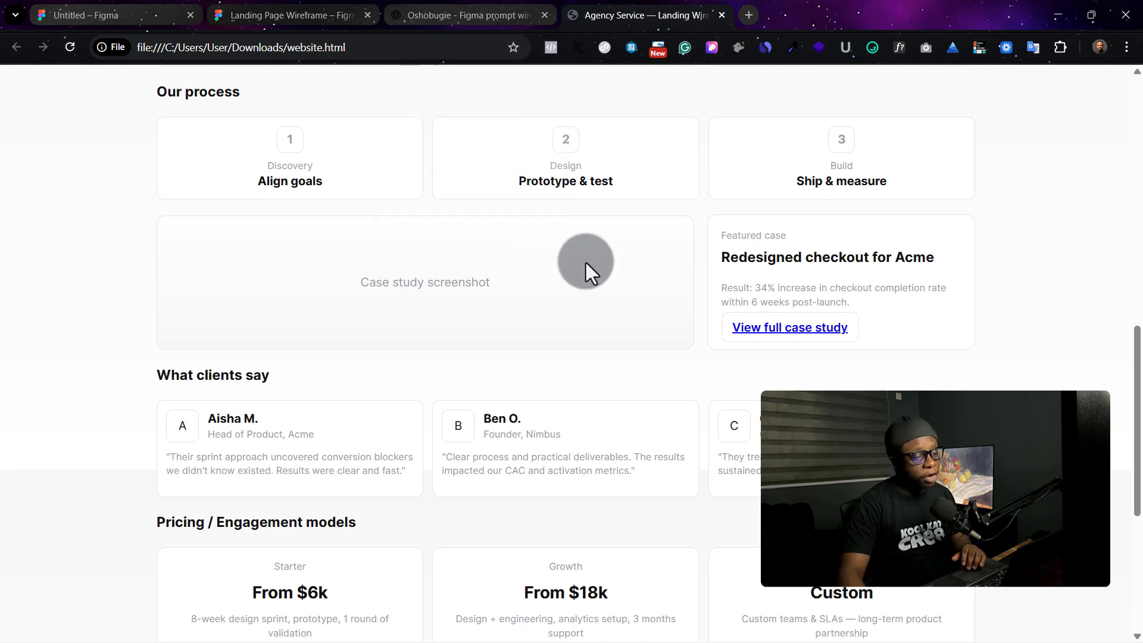
pyautogui.scroll(-4, 605, 244)
pyautogui.scroll(-1, 605, 244)
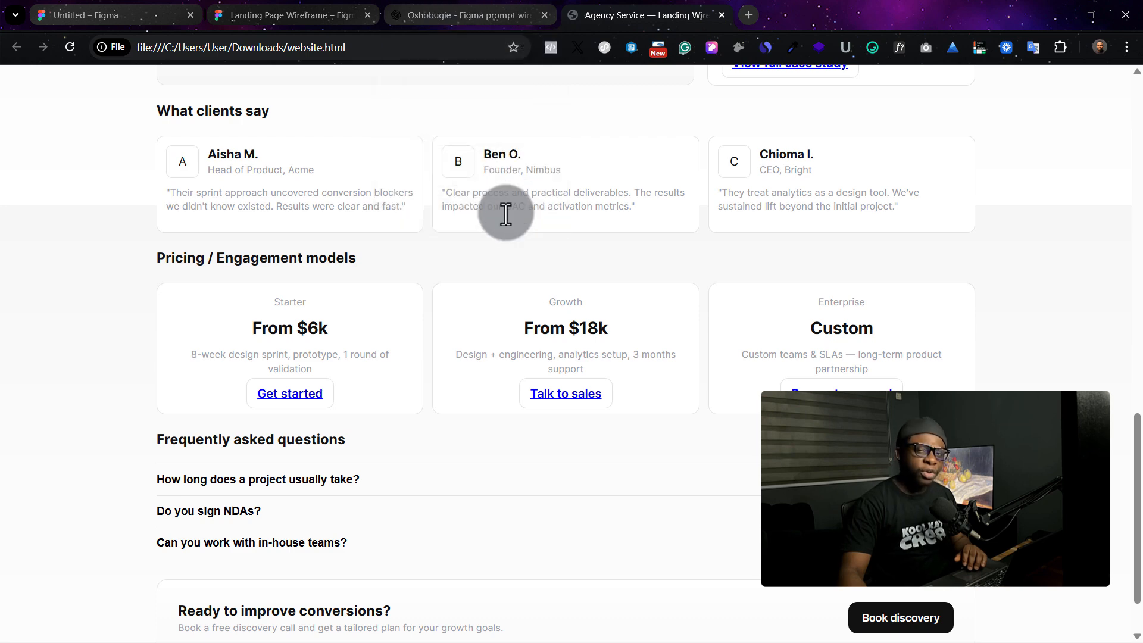
pyautogui.scroll(-2, 622, 292)
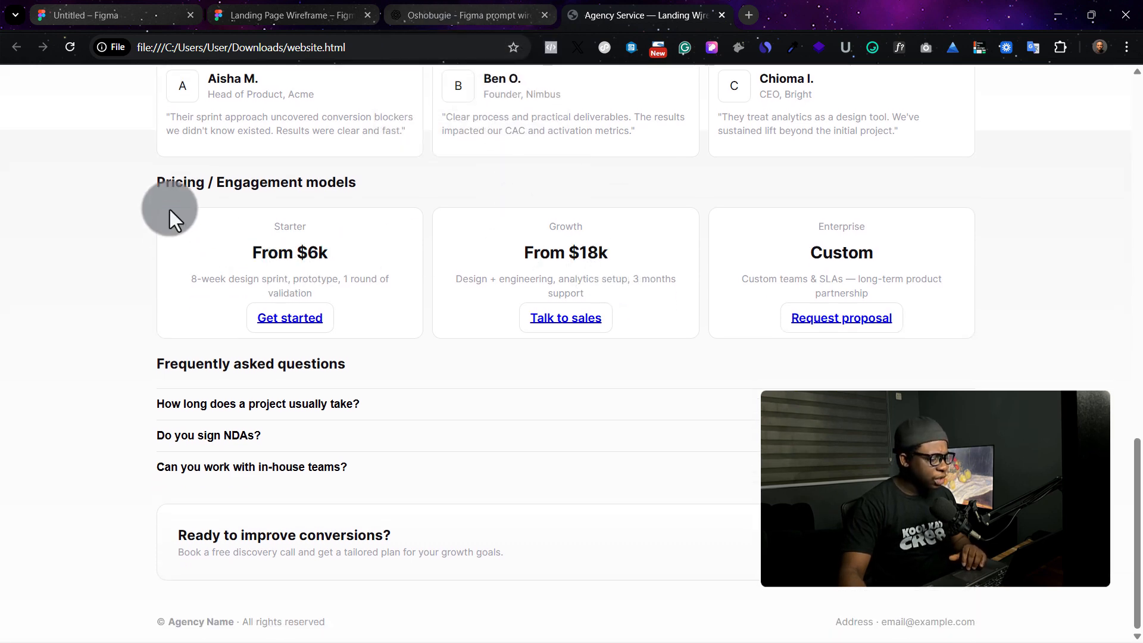
pyautogui.scroll(20, 940, 345)
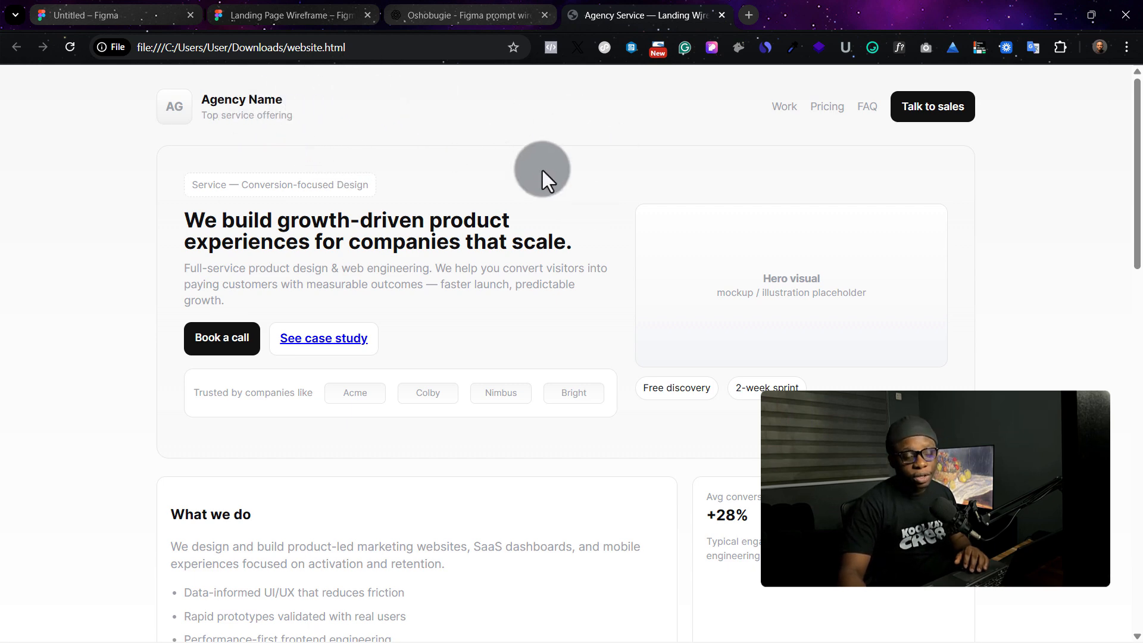
pyautogui.scroll(-1, 660, 296)
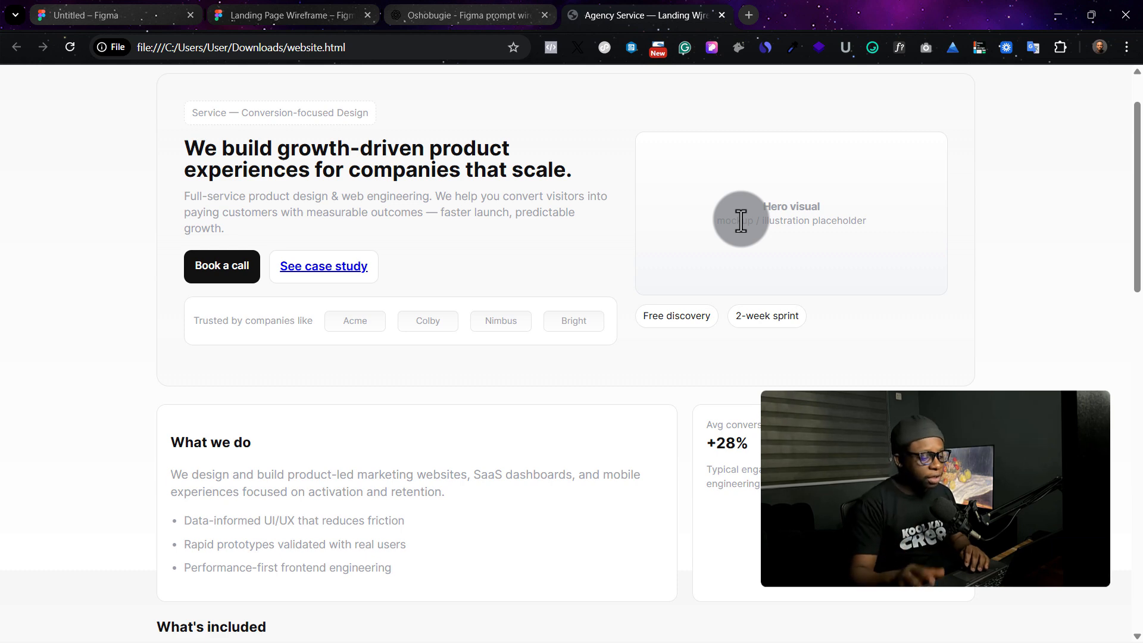
# - Switch to ChatGPT and scroll back through the Figma Make prompt's list of sections
pyautogui.click(438, 7)
pyautogui.scroll(8, 619, 407)
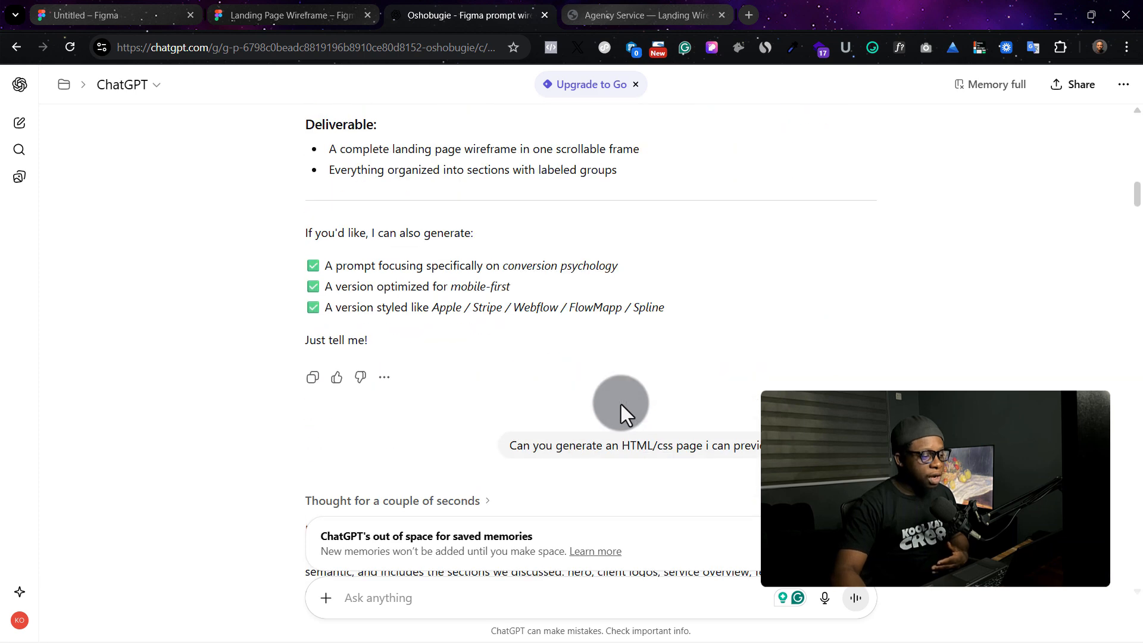
pyautogui.scroll(10, 620, 405)
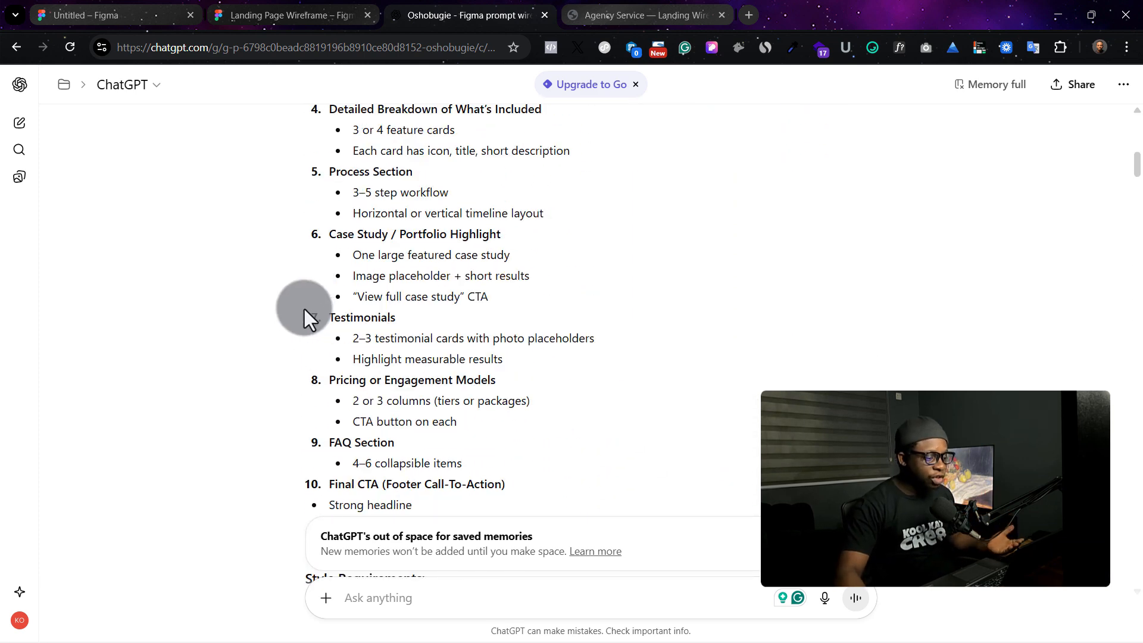
pyautogui.scroll(1, 370, 211)
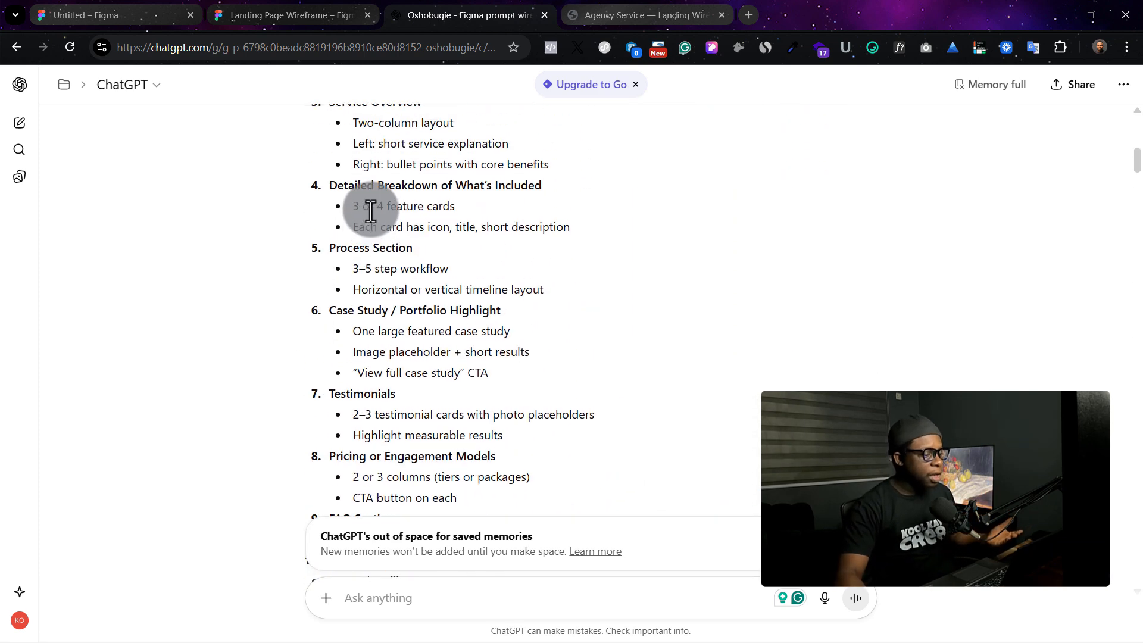
pyautogui.scroll(3, 371, 211)
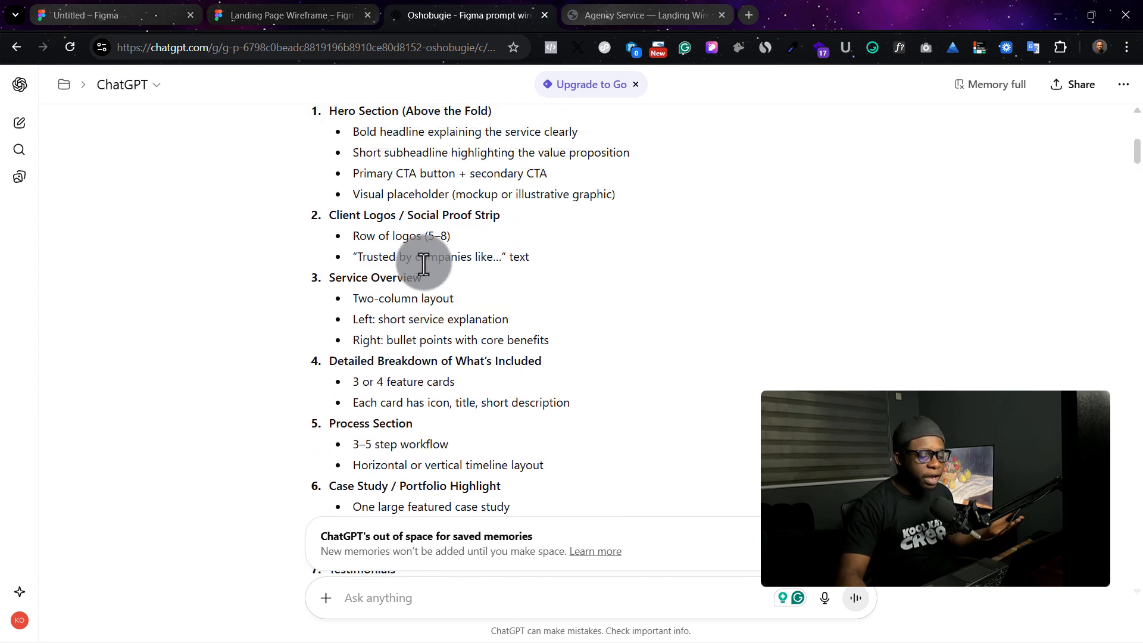
pyautogui.scroll(3, 424, 264)
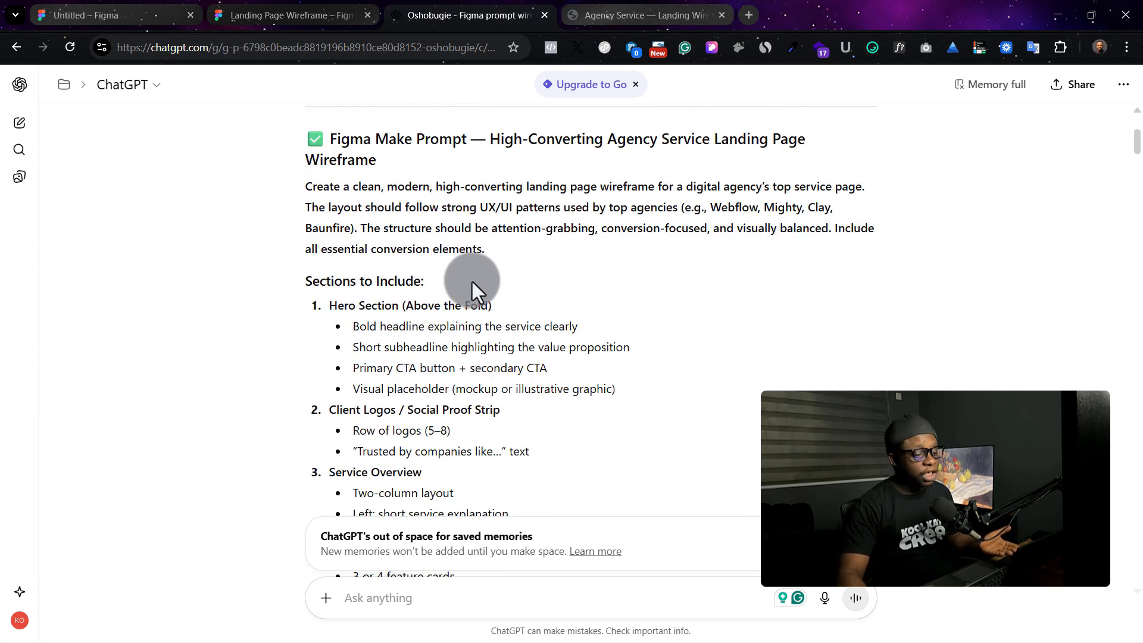
pyautogui.scroll(-3, 472, 281)
# - Return to the HTML preview tab and scroll through its hero and upper sections
pyautogui.click(599, 14)
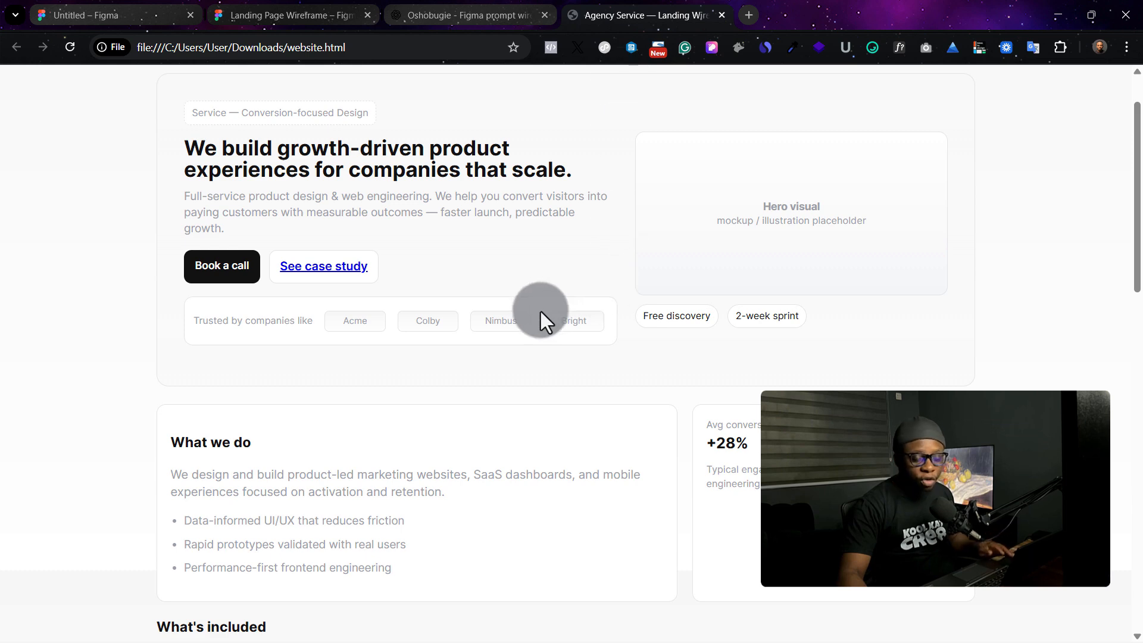
pyautogui.scroll(-1, 380, 312)
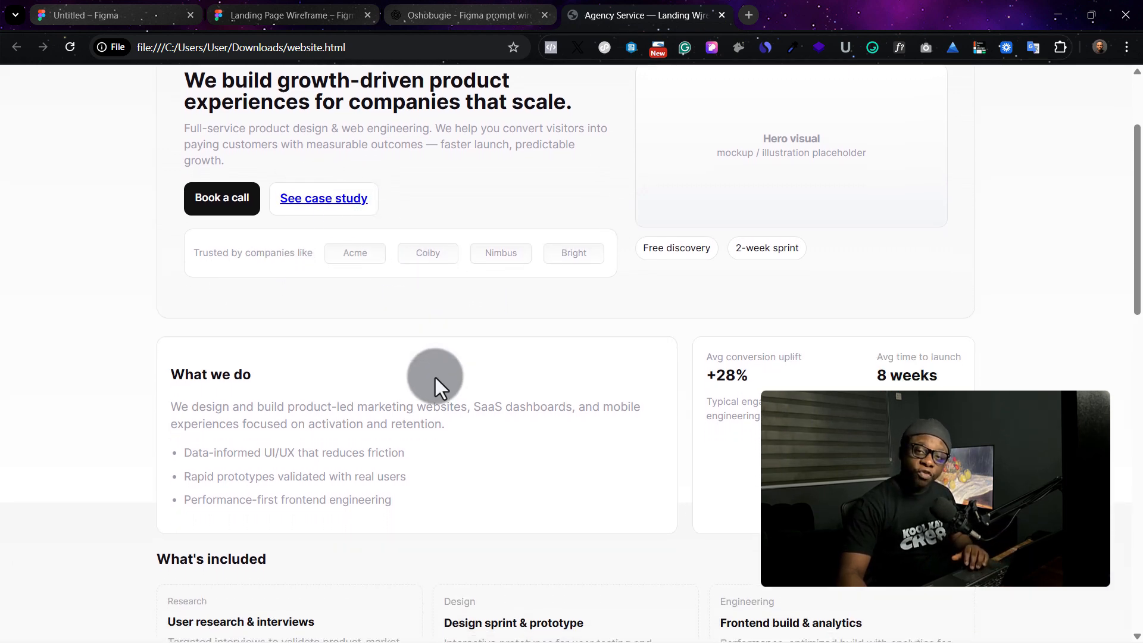
pyautogui.scroll(-5, 434, 378)
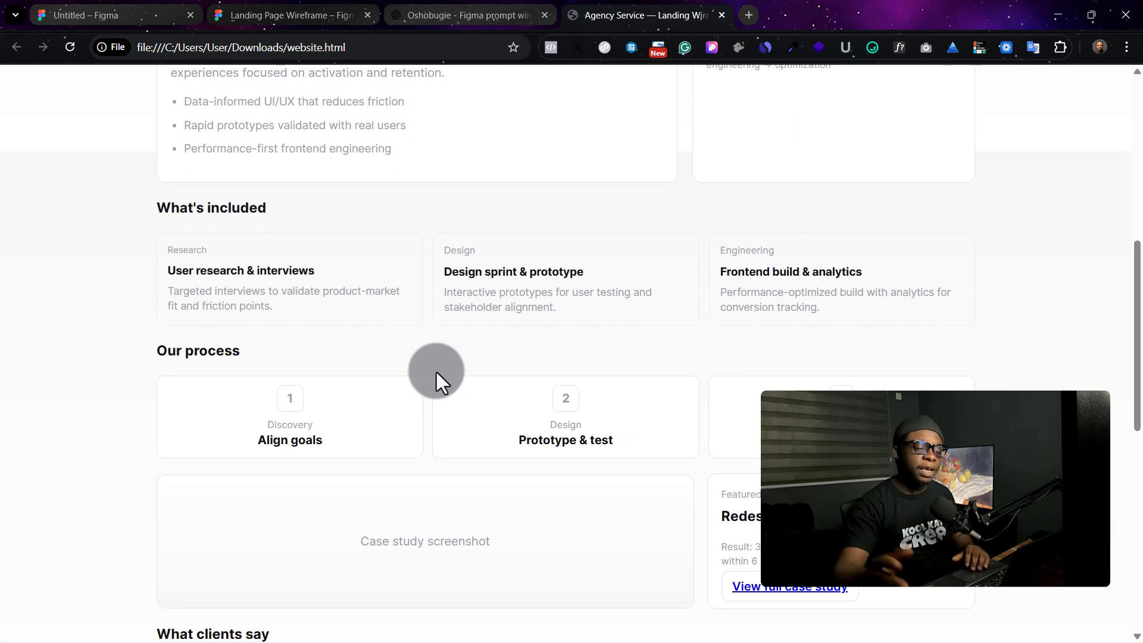
pyautogui.scroll(7, 452, 238)
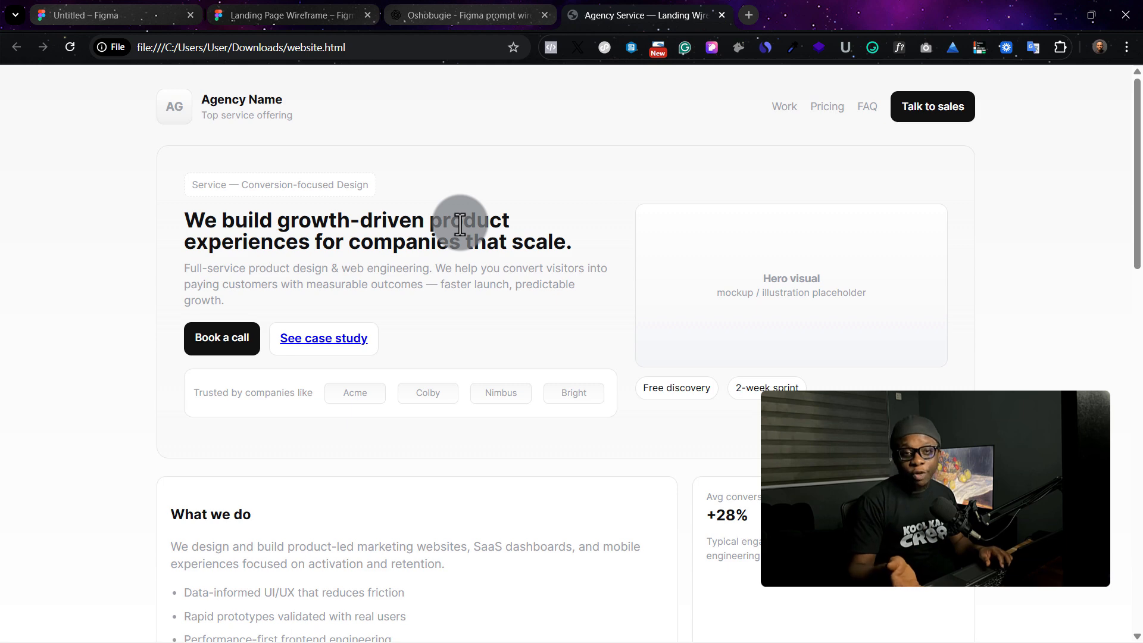